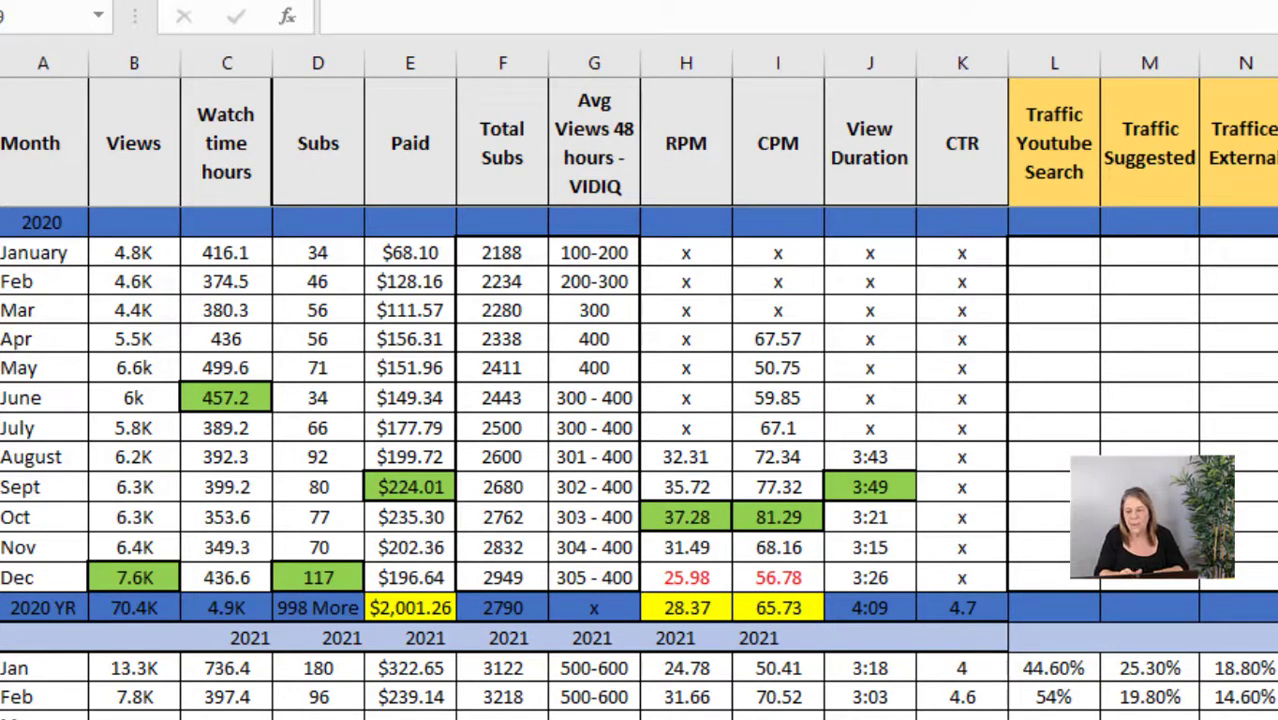
Walk through the tracker's traffic source, Total Subs and Avg Views 48 hours - VIDIQ columns.
left_click(1149, 427)
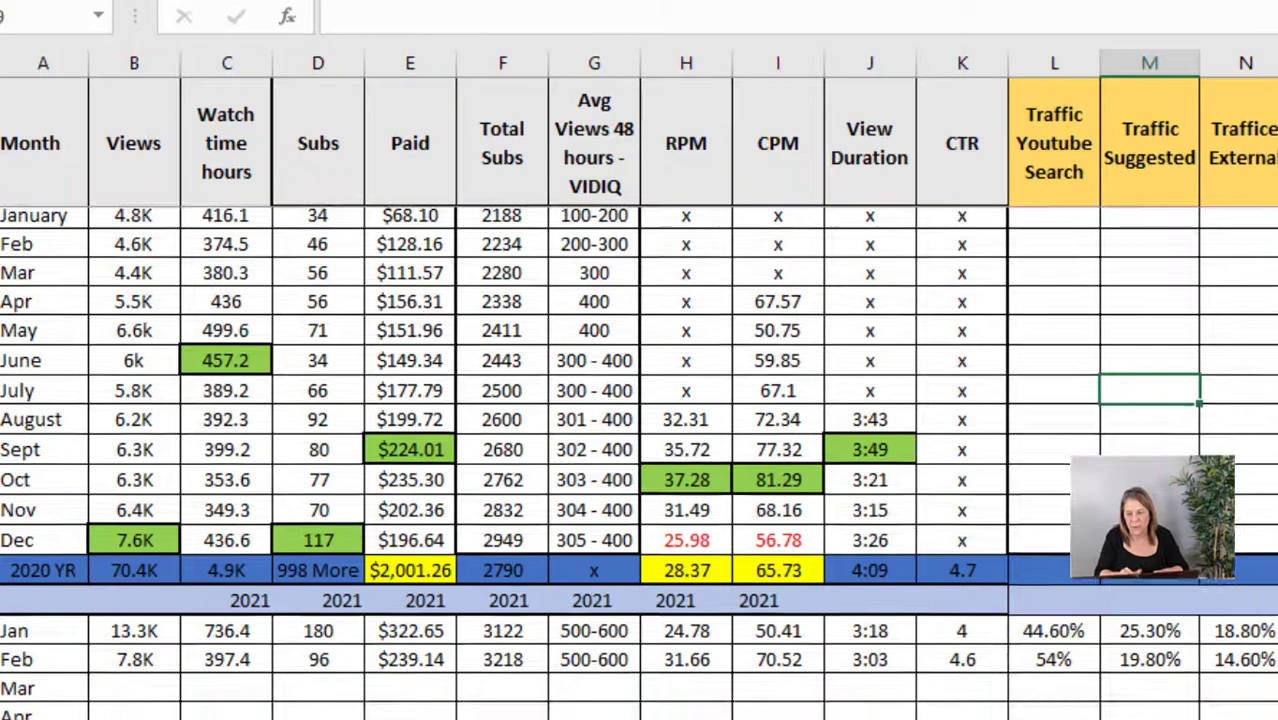
scroll(640, 460, "down", 1)
scroll(640, 460, "up", 1)
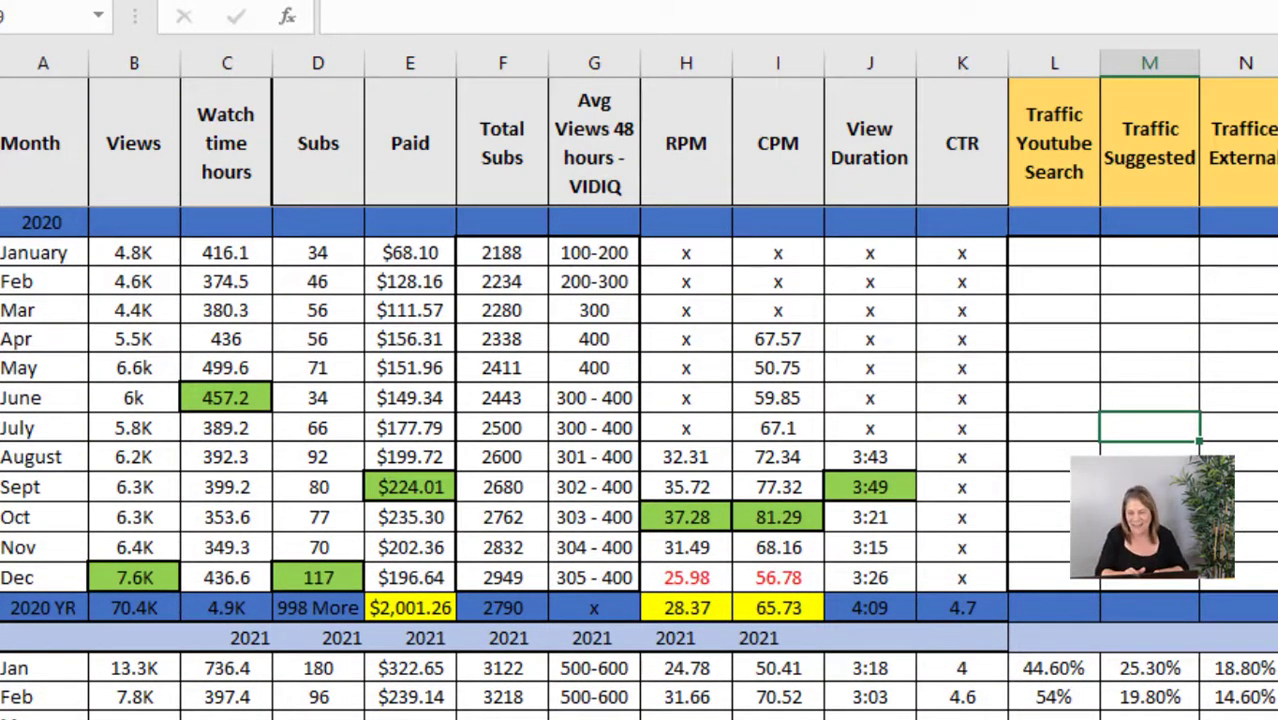
scroll(640, 460, "down", 2)
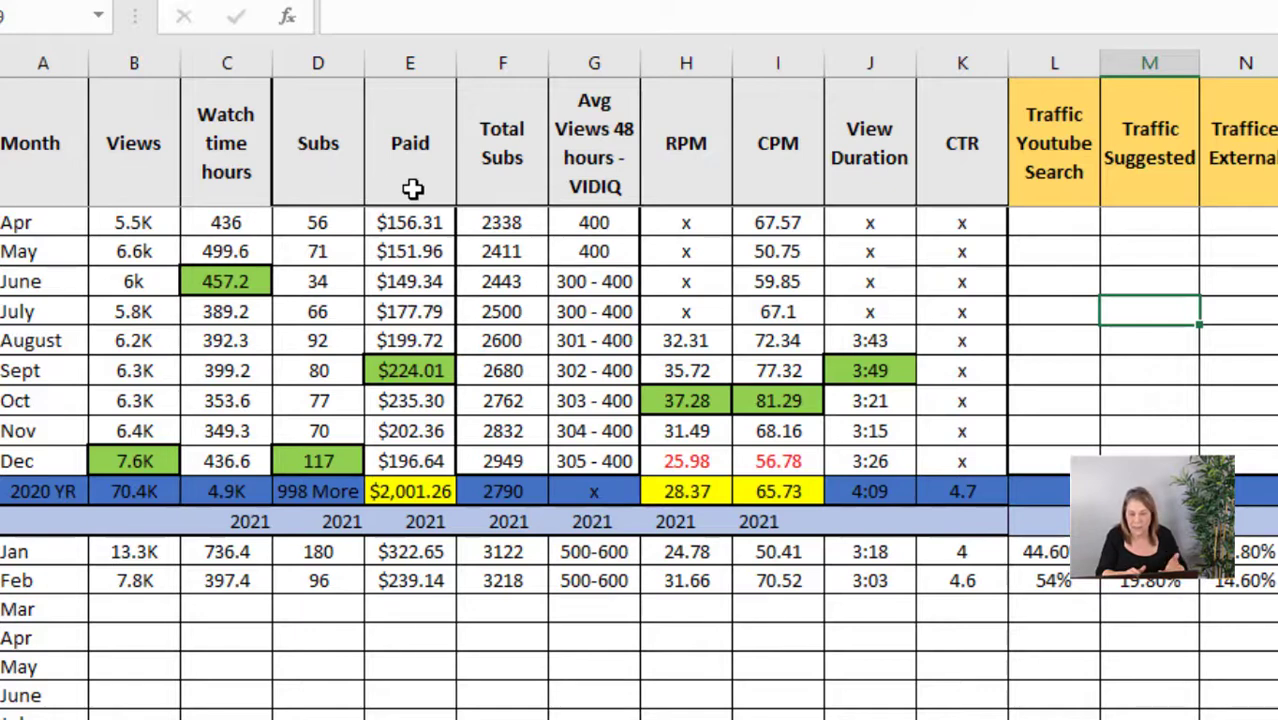
left_click(509, 189)
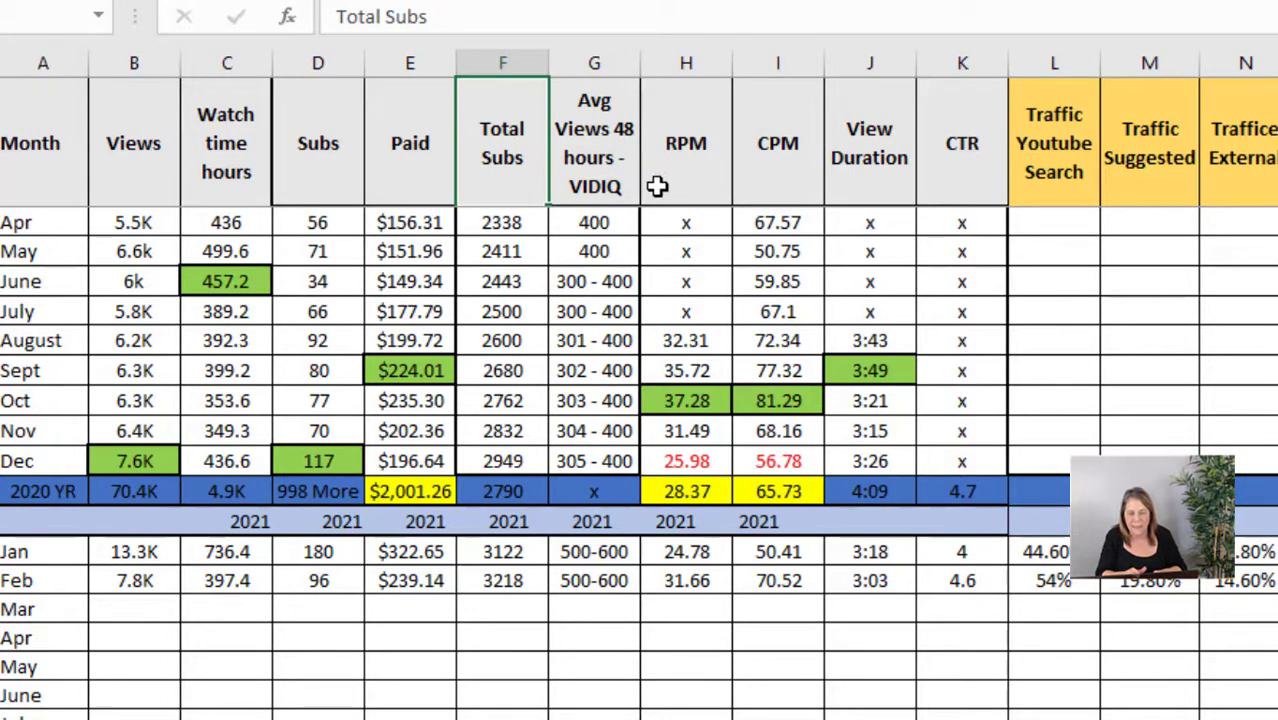
left_click(616, 140)
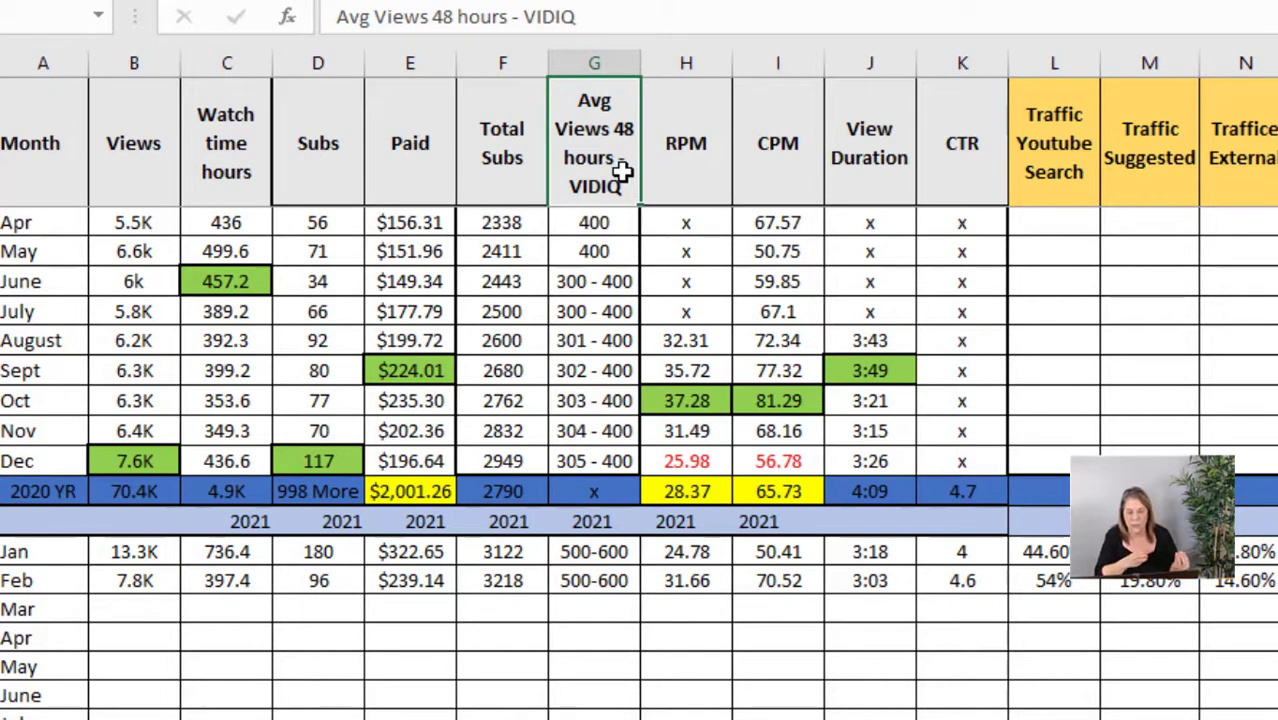
left_click_drag(616, 220, 605, 375)
left_click(614, 250)
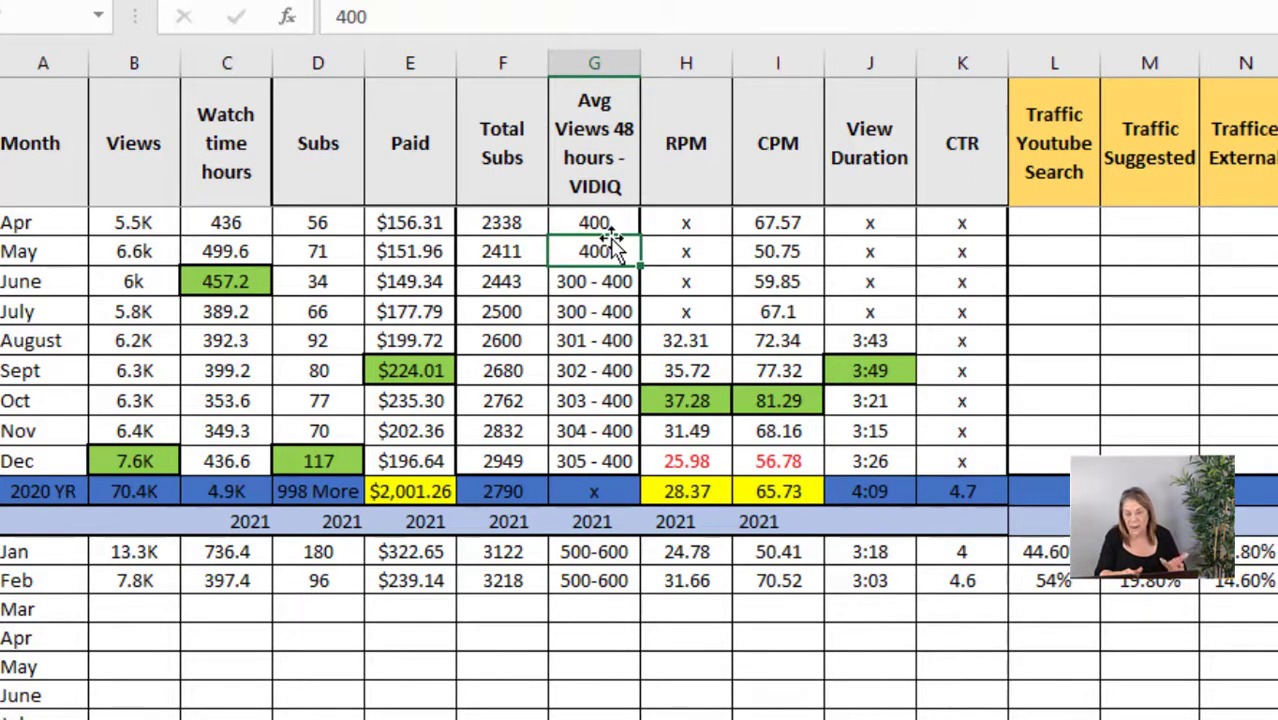
Point out the RPM, CPM, View Duration, CTR, YouTube Search, Suggested and External traffic columns.
left_click(697, 222)
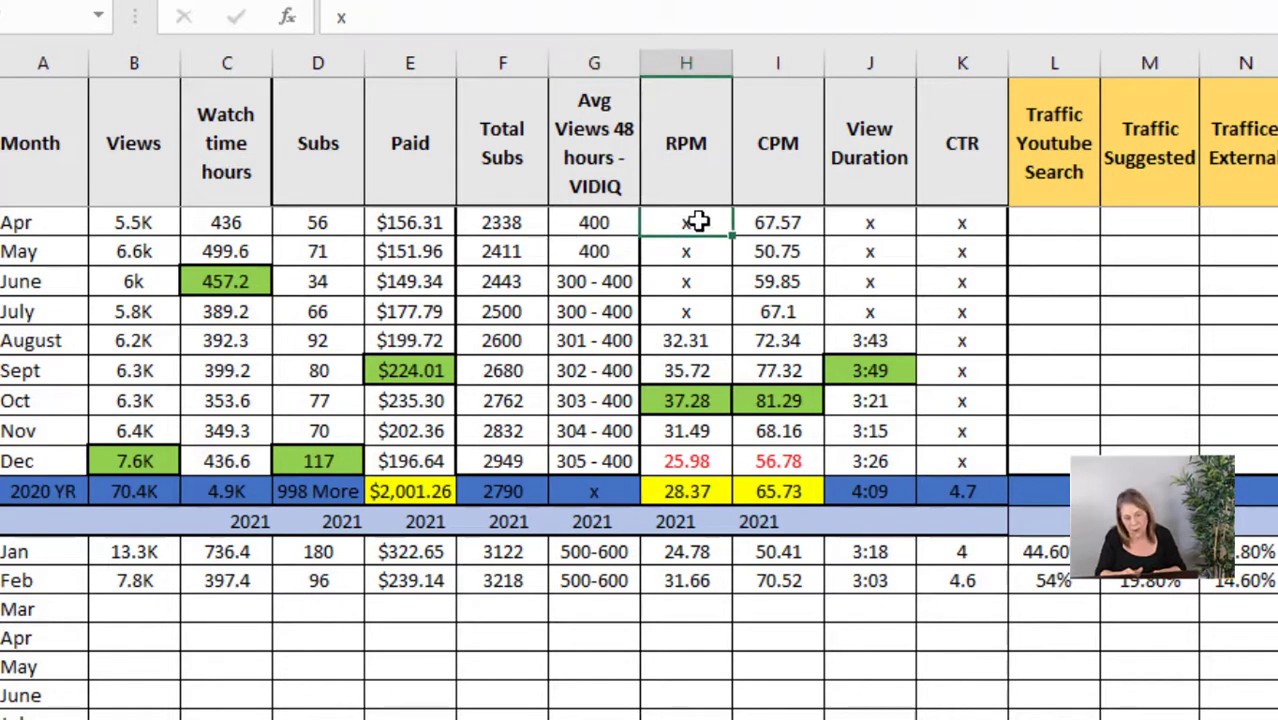
left_click(775, 222)
left_click(862, 222)
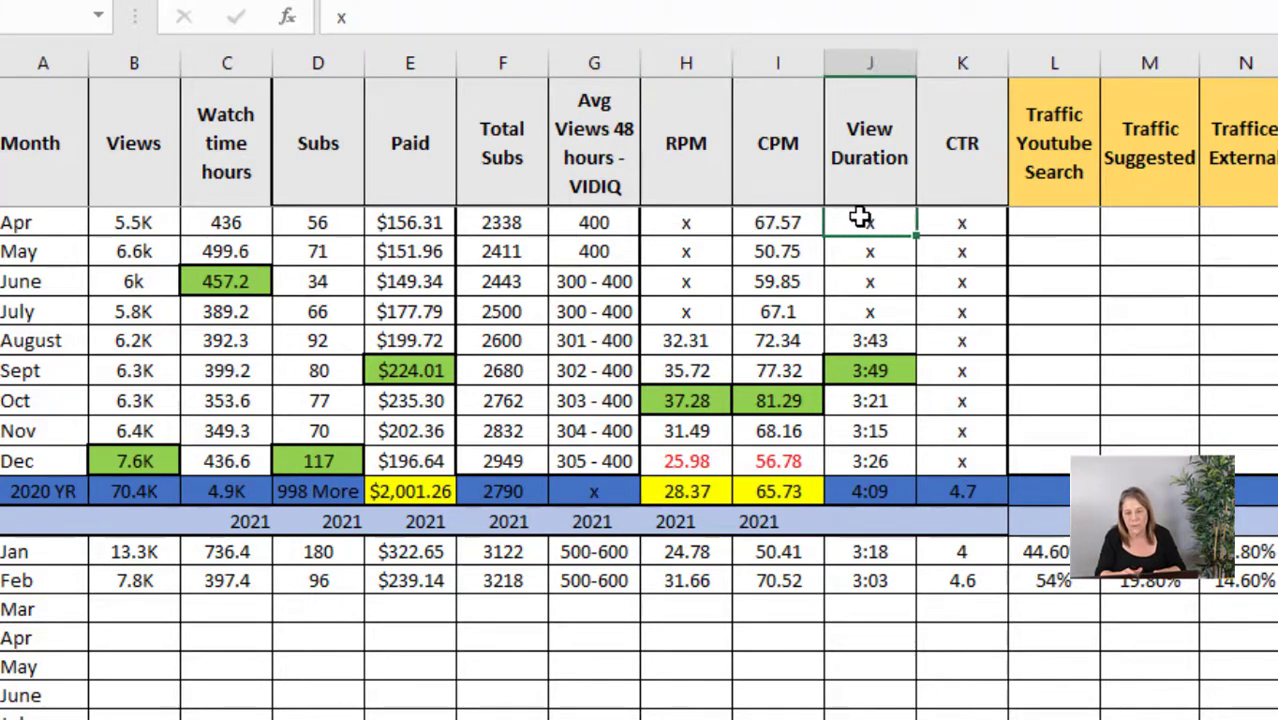
left_click(946, 222)
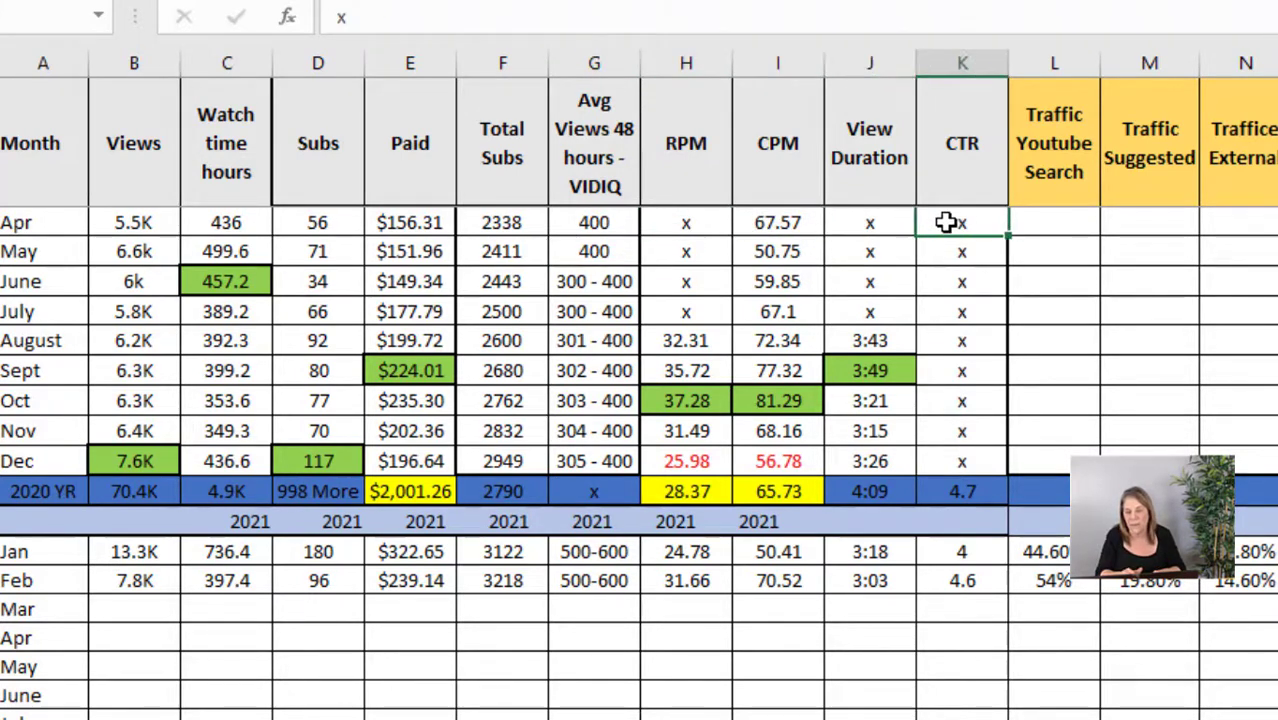
left_click(1042, 226)
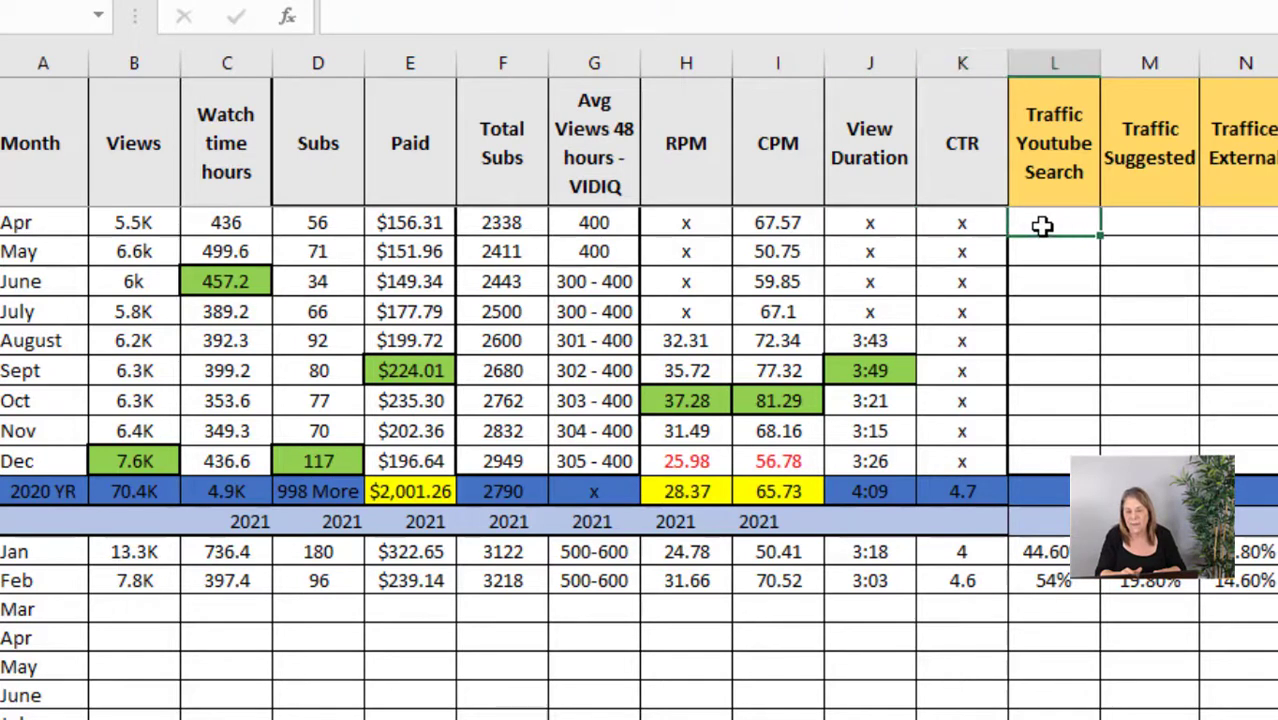
left_click(1121, 226)
left_click(1255, 221)
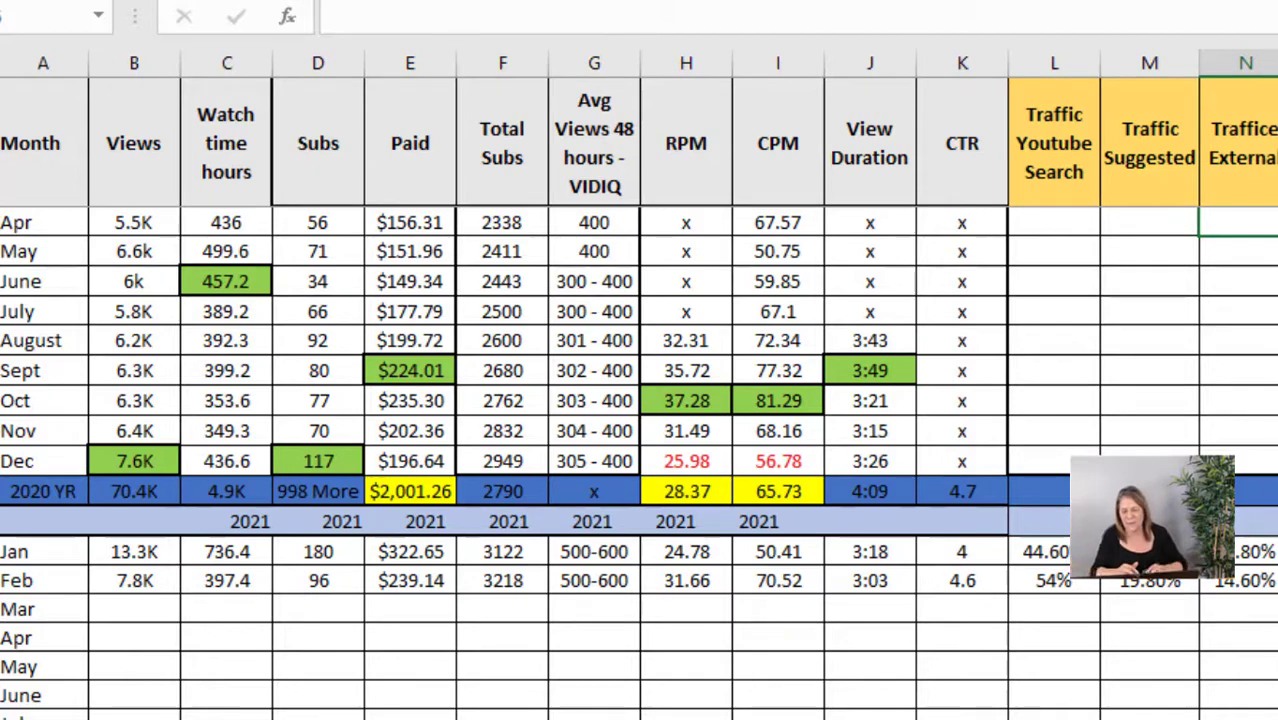
Bring the empty 2021 tracker spreadsheet back to the front.
scroll(638, 460, "down", 1)
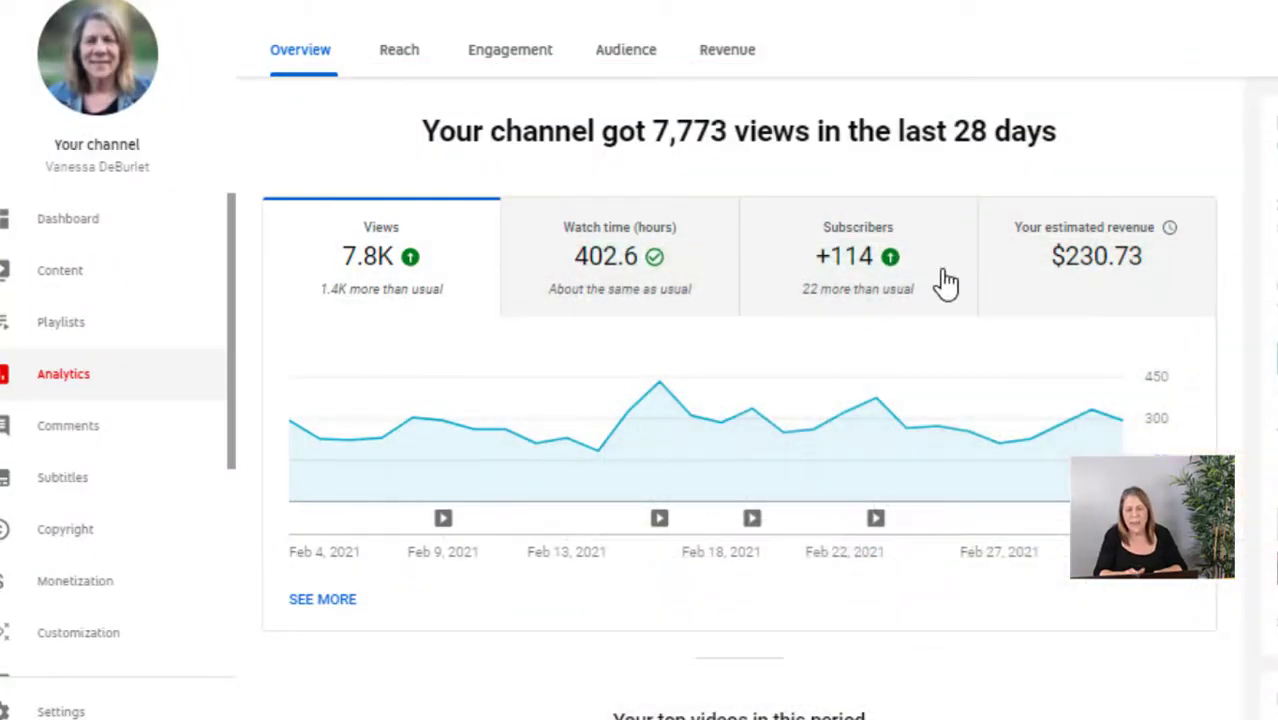
mouse_move(934, 458)
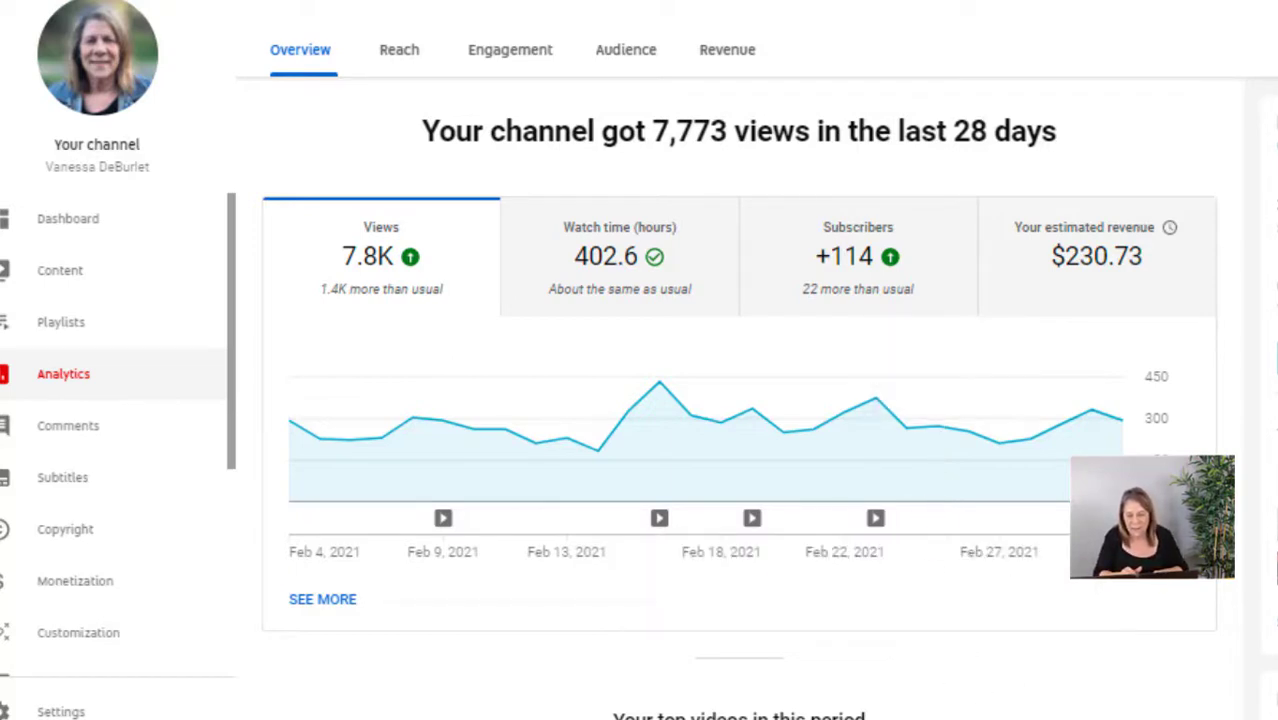
left_click(965, 660)
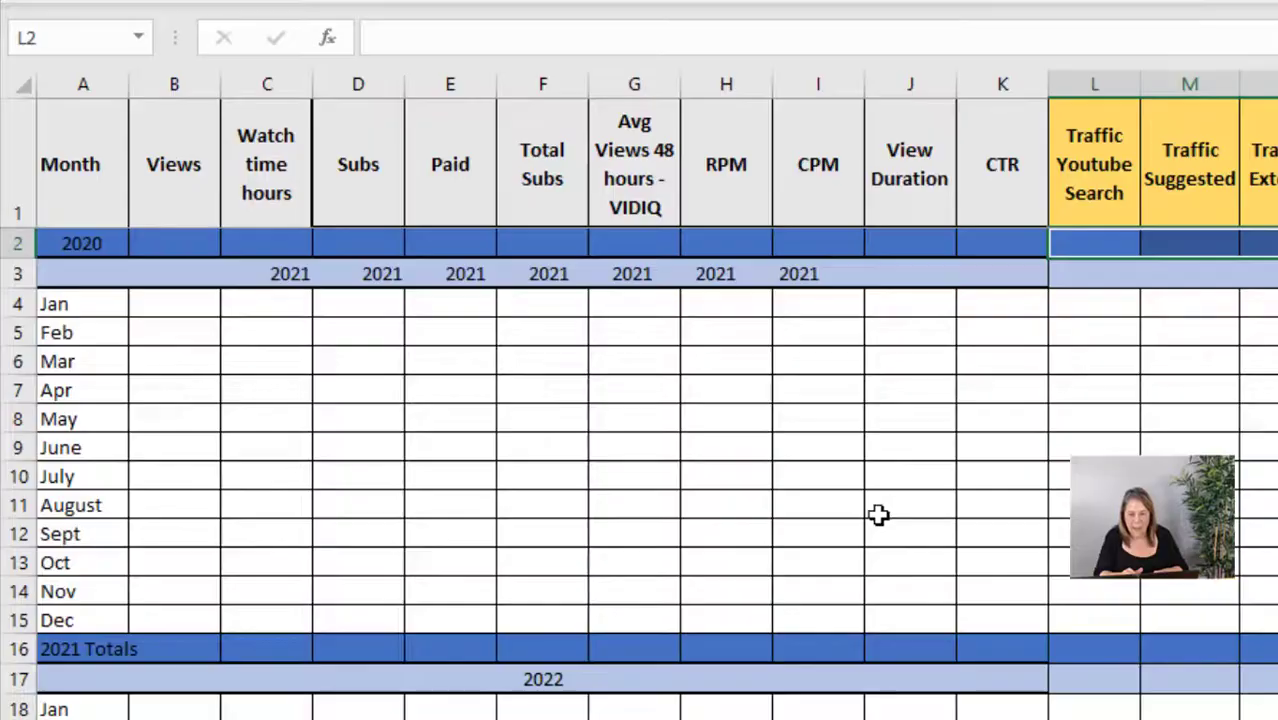
Select cell B4, switch the analytics range to February, and snap the browser left.
left_click(172, 312)
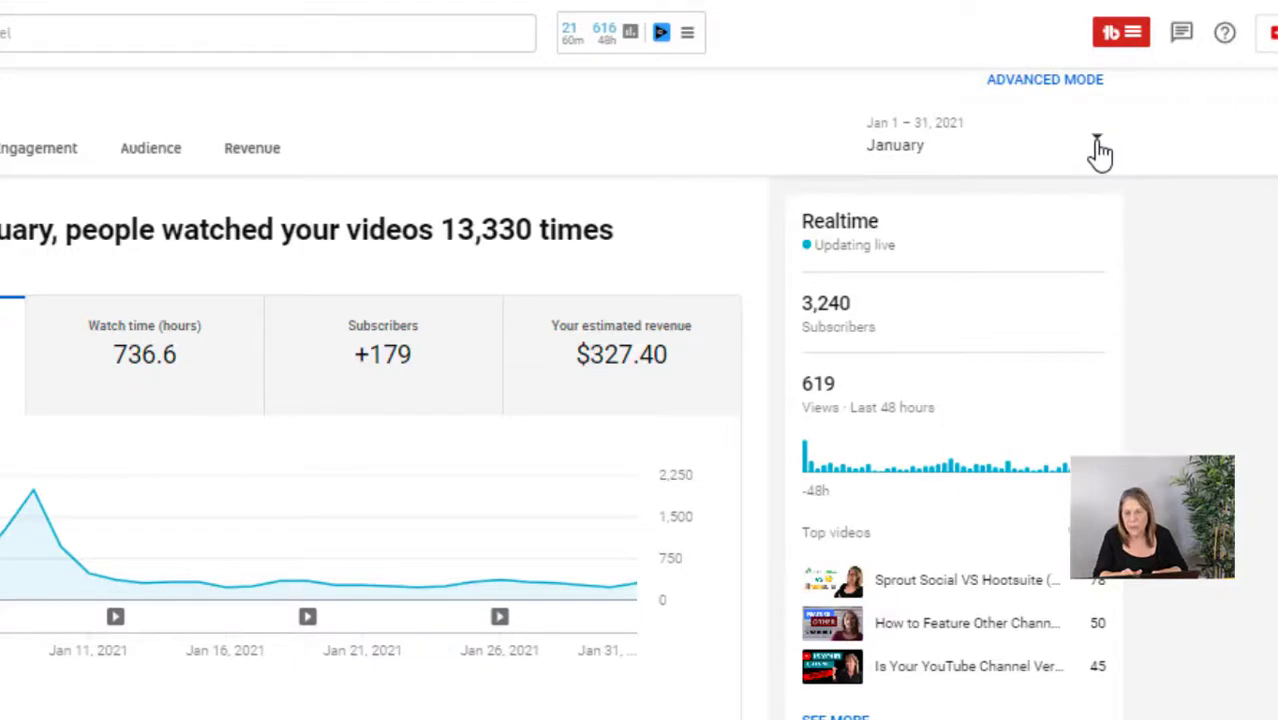
left_click(1100, 152)
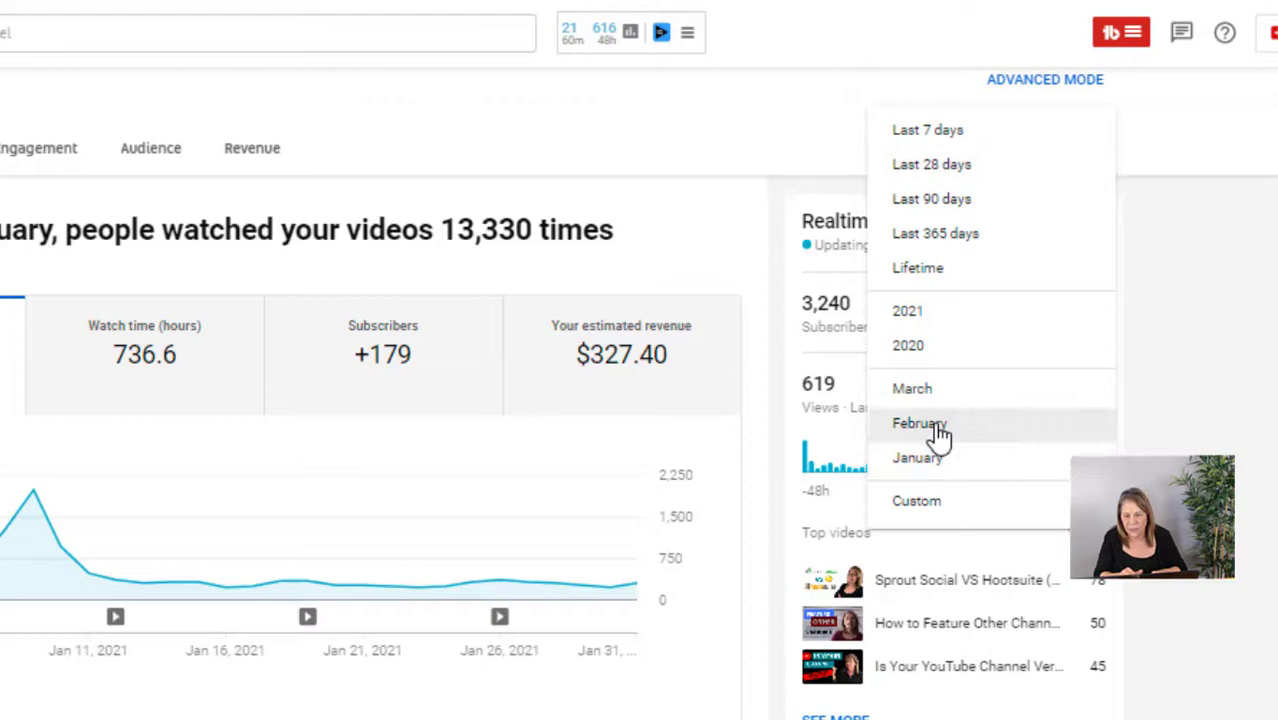
left_click(920, 424)
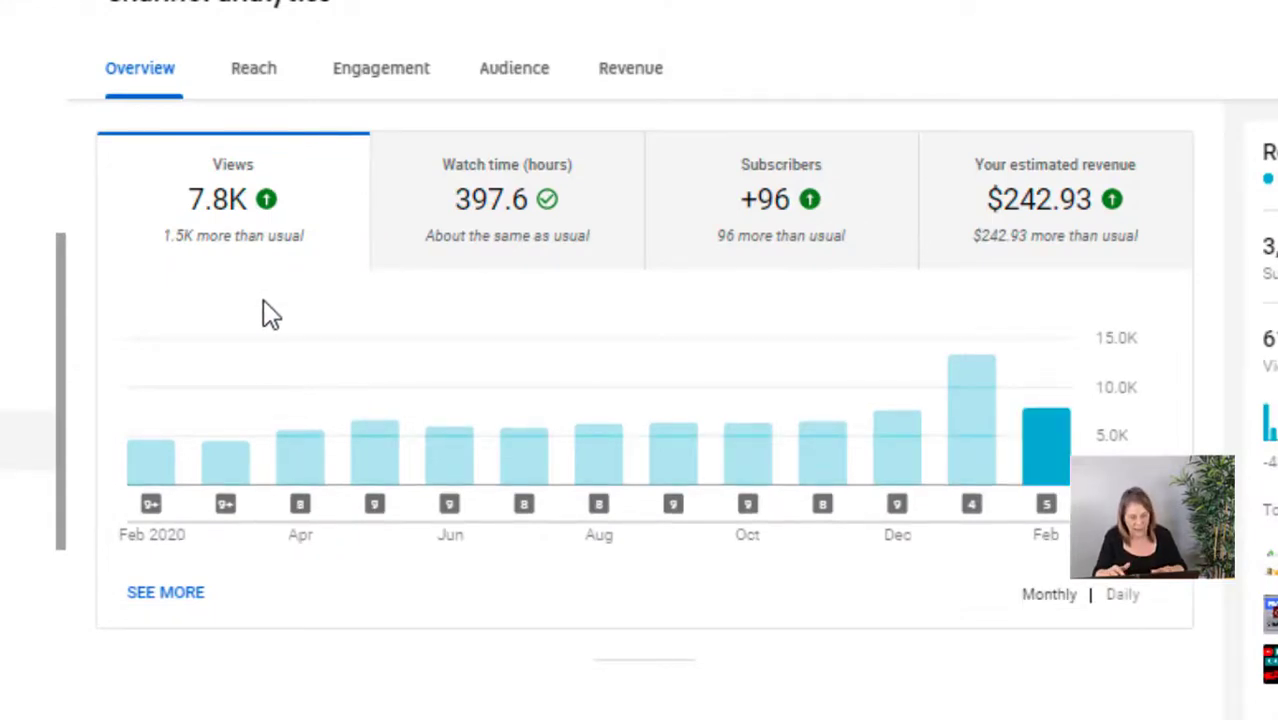
key("super+Left")
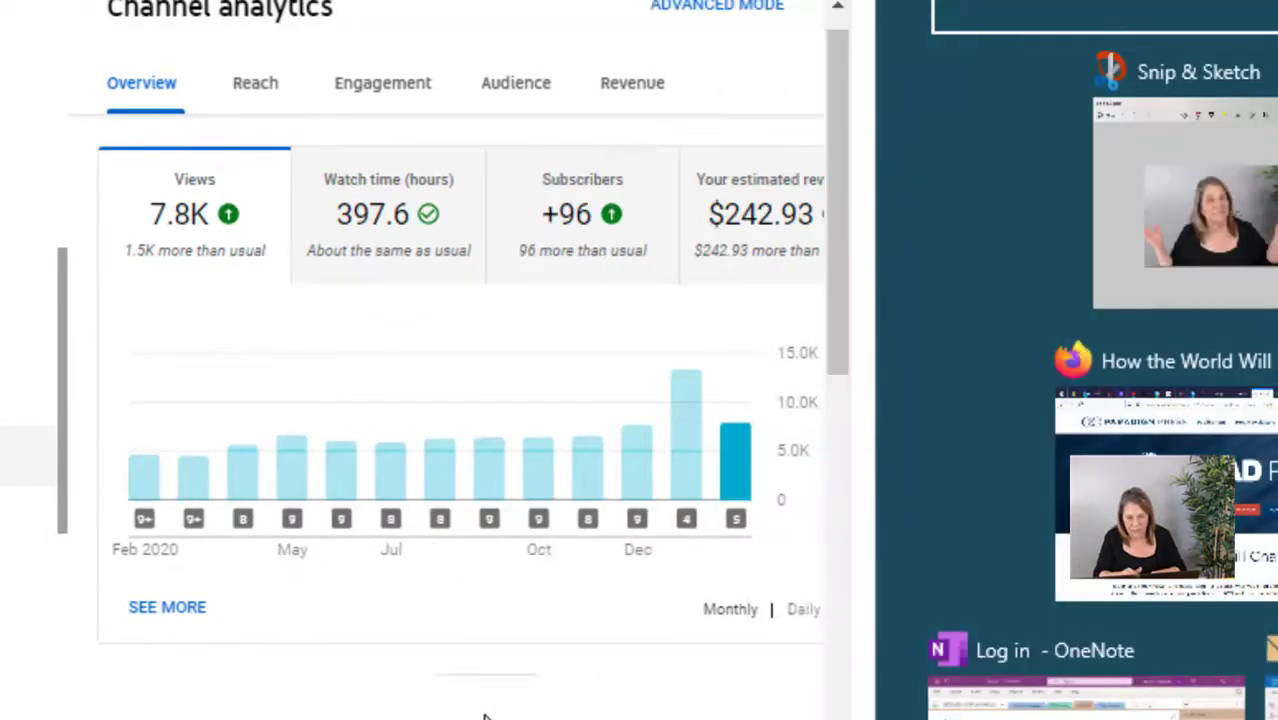
Place Excel beside the analytics and enter 7.8K views and 398 watch hours in B4:C4.
left_click(1152, 463)
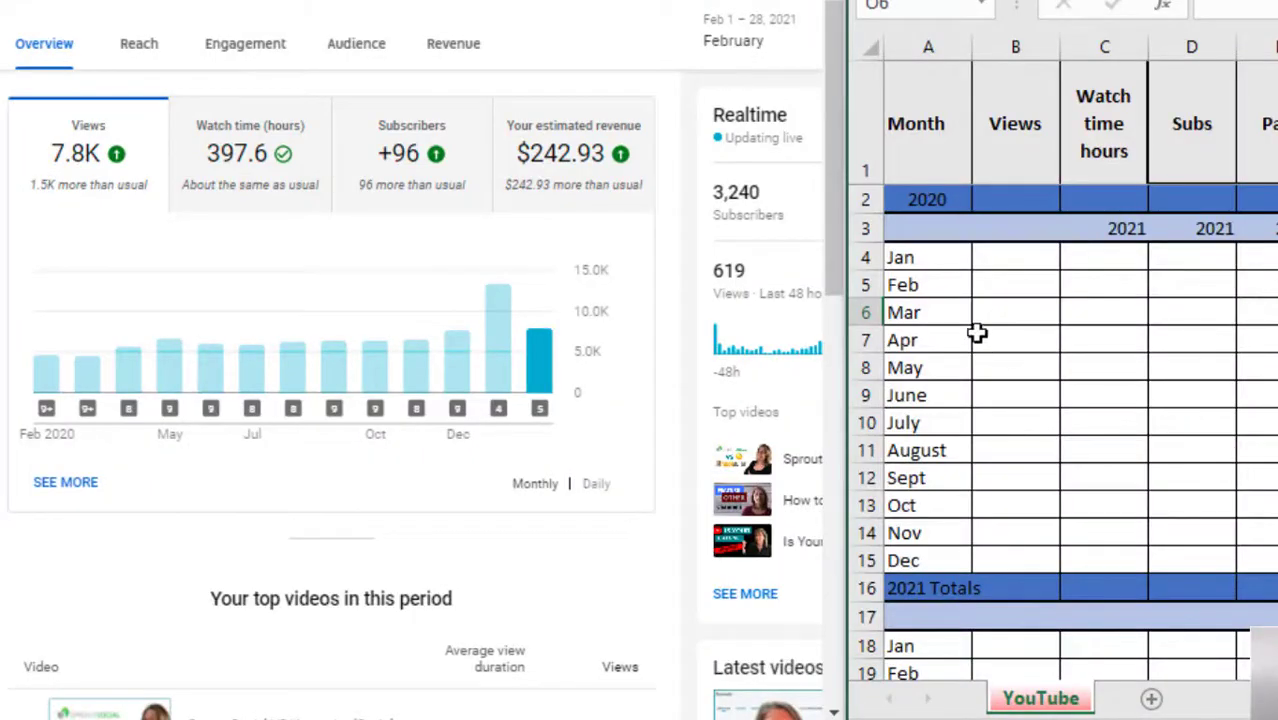
left_click(1016, 261)
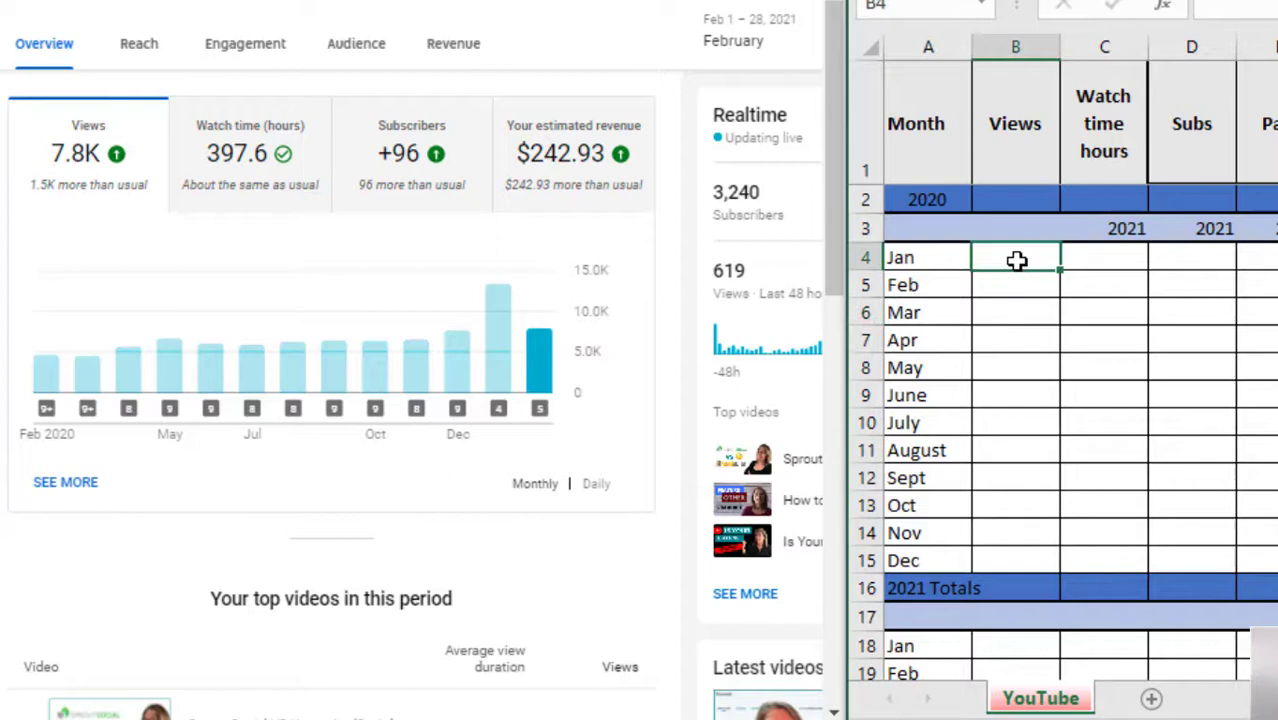
double_click(1016, 261)
type("7.8K")
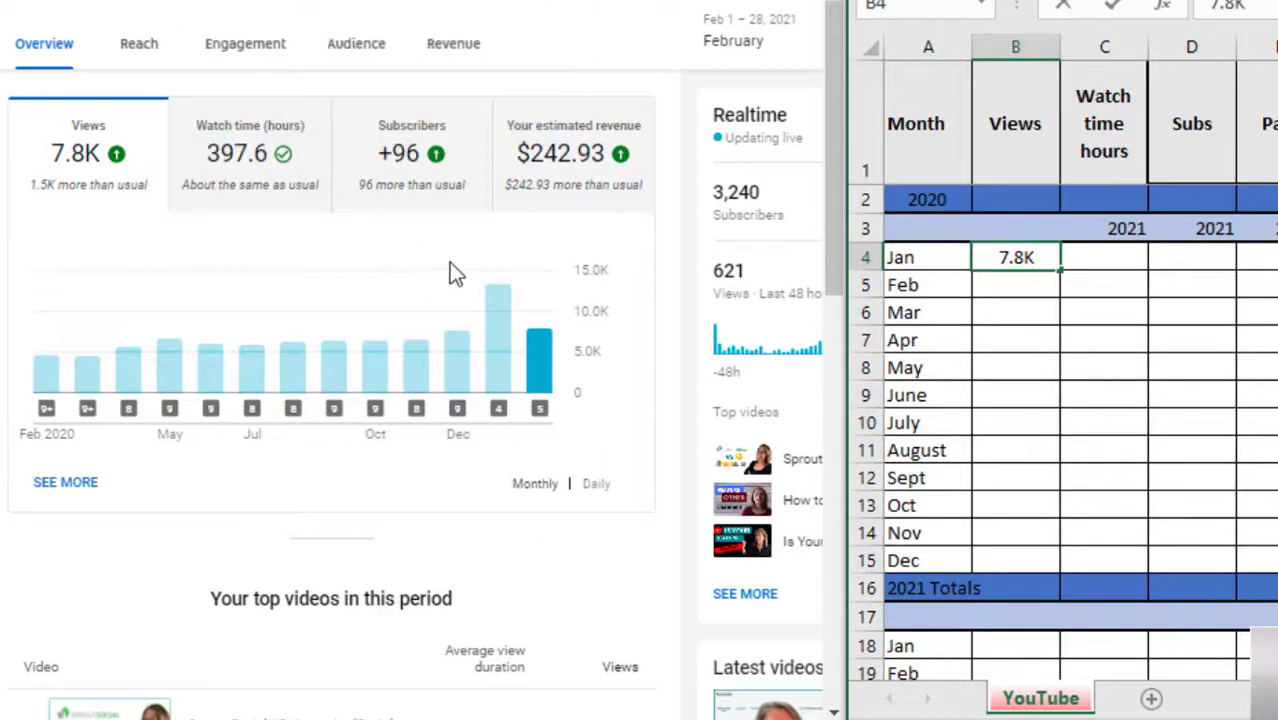
left_click(1104, 253)
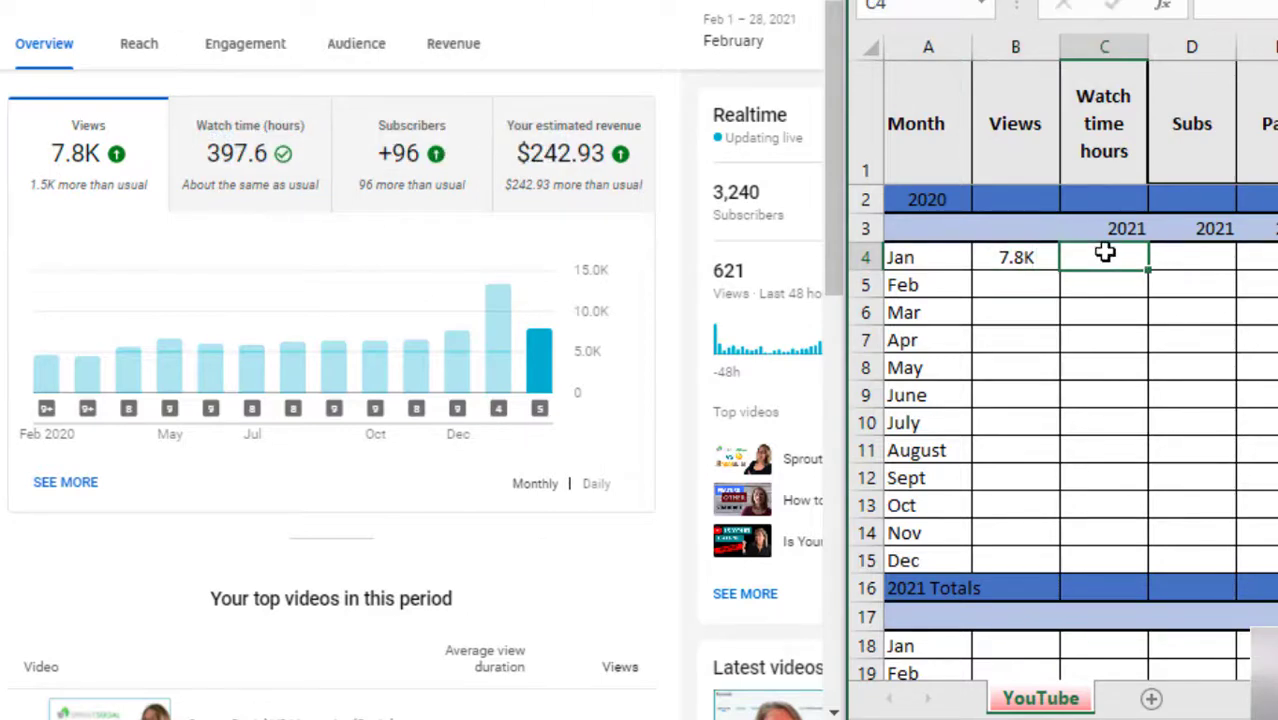
type("398")
left_click(1205, 259)
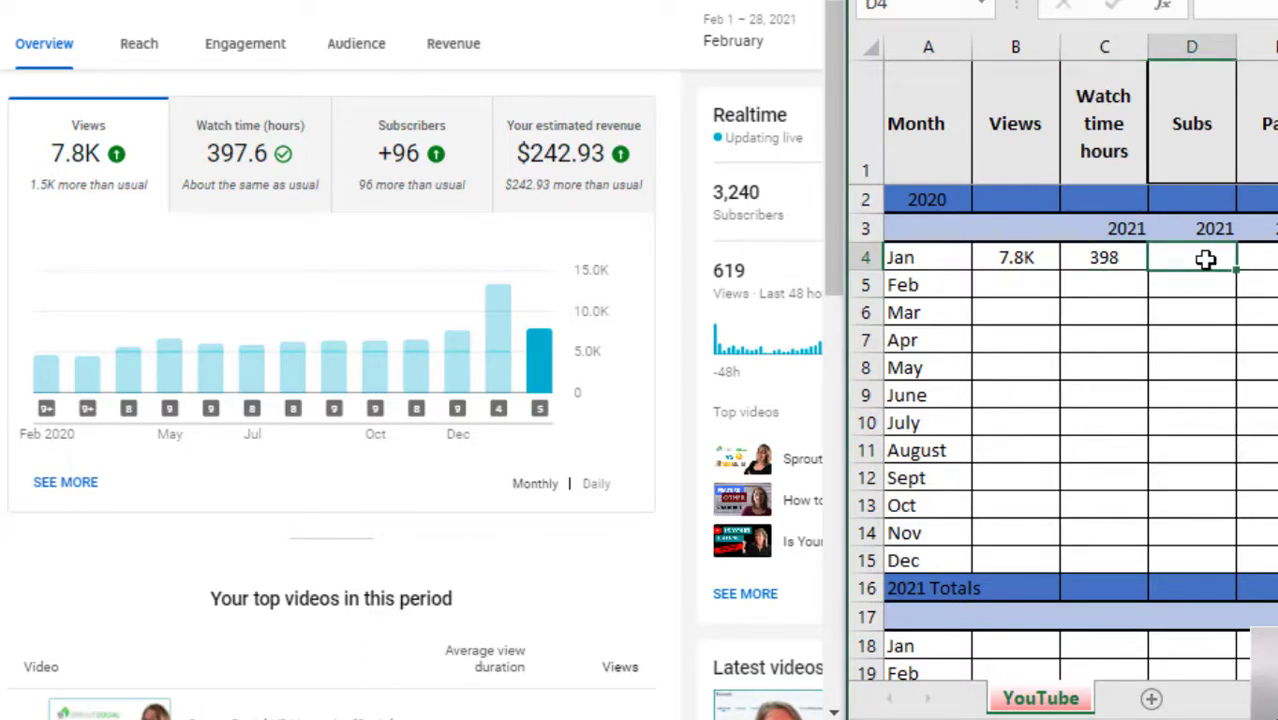
Enter 96 subs, 242.93 paid and 3240 total subs, then narrow the Excel window.
type("96")
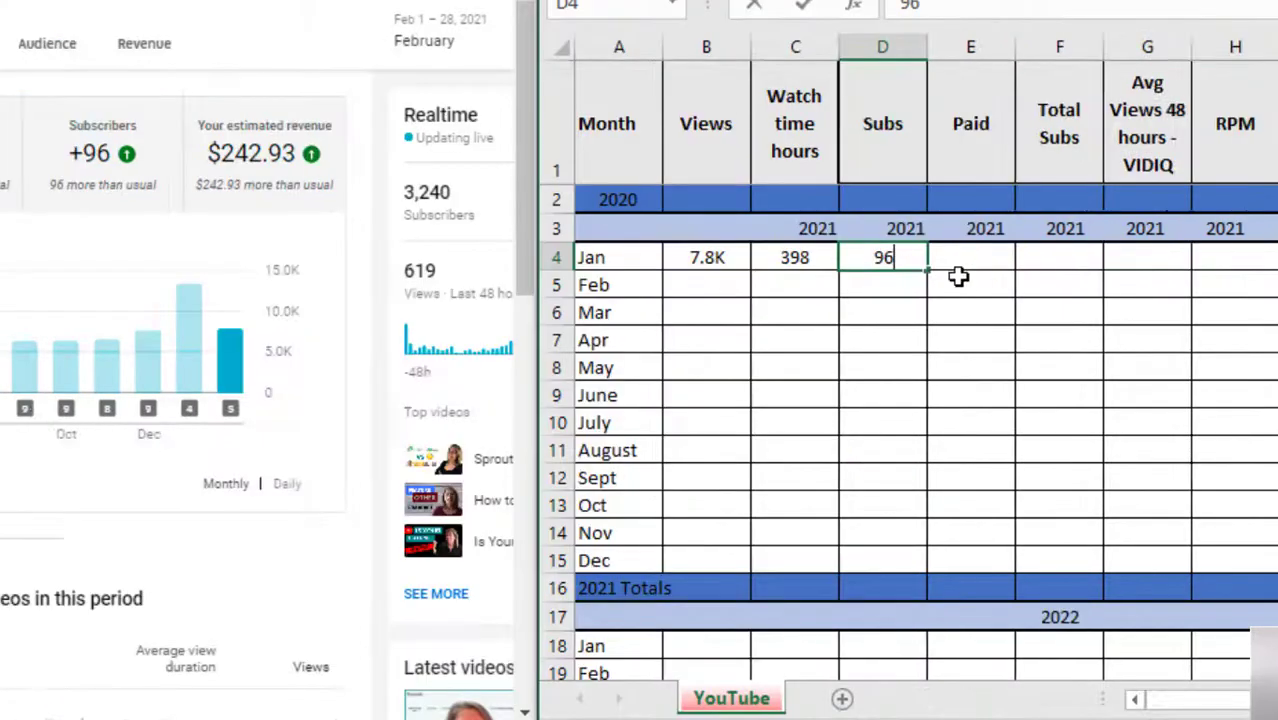
left_click(1277, 258)
type("24")
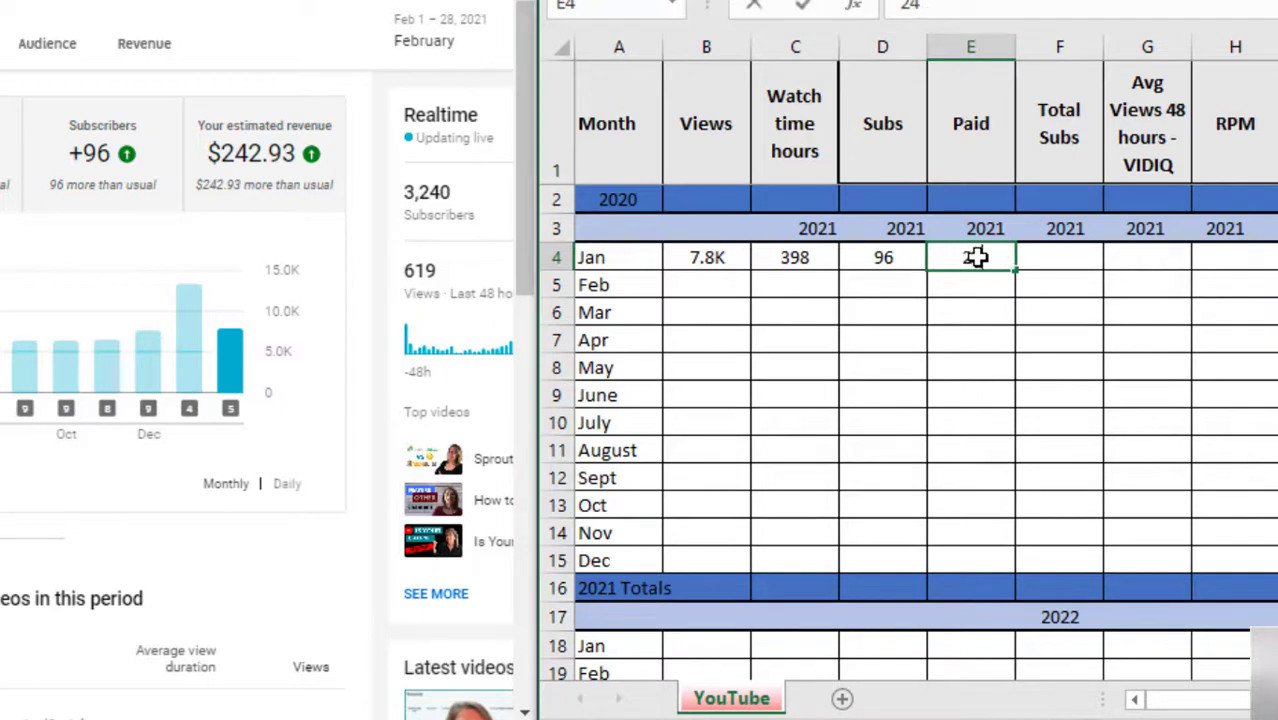
type("2.93")
left_click(1060, 256)
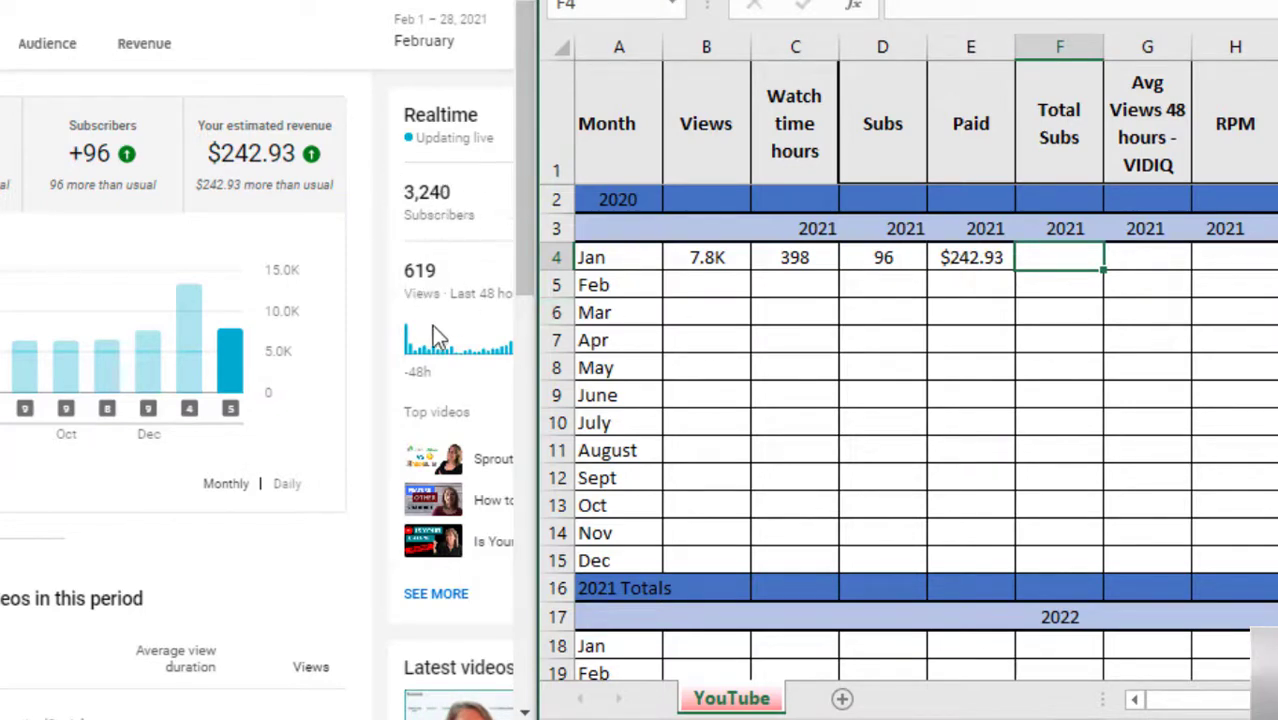
scroll(318, 257, "right", 1)
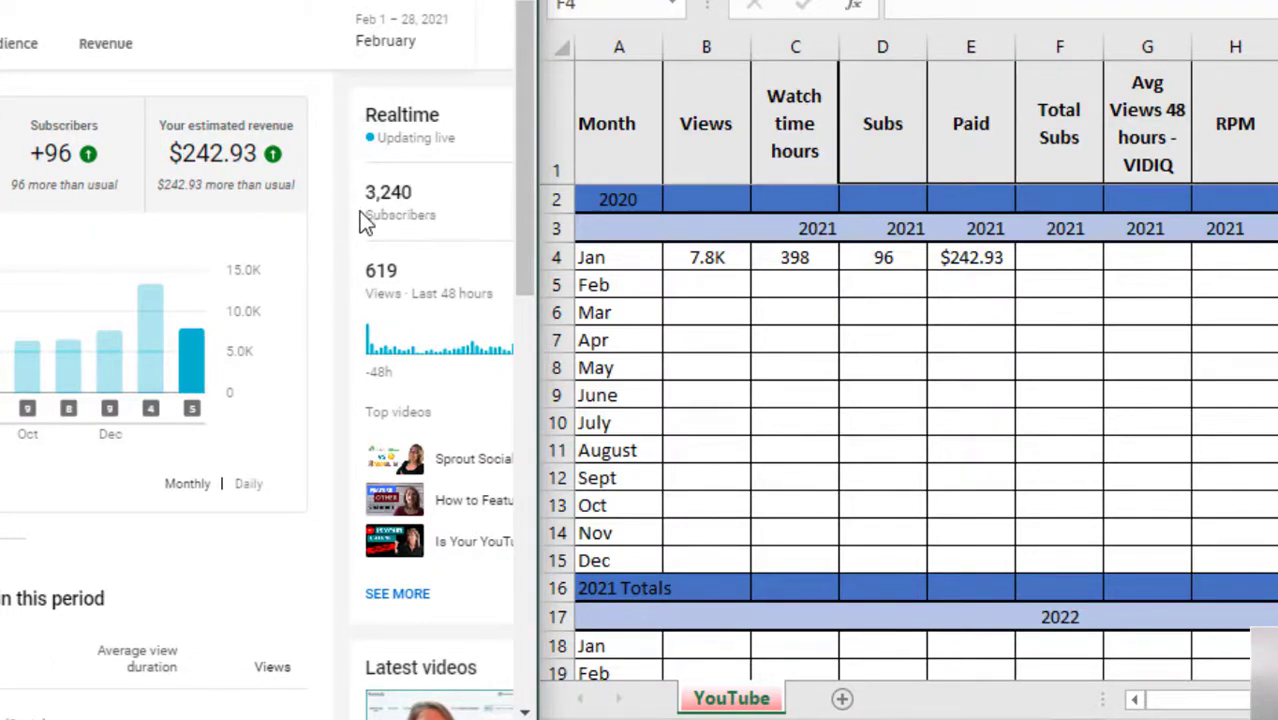
left_click(1053, 260)
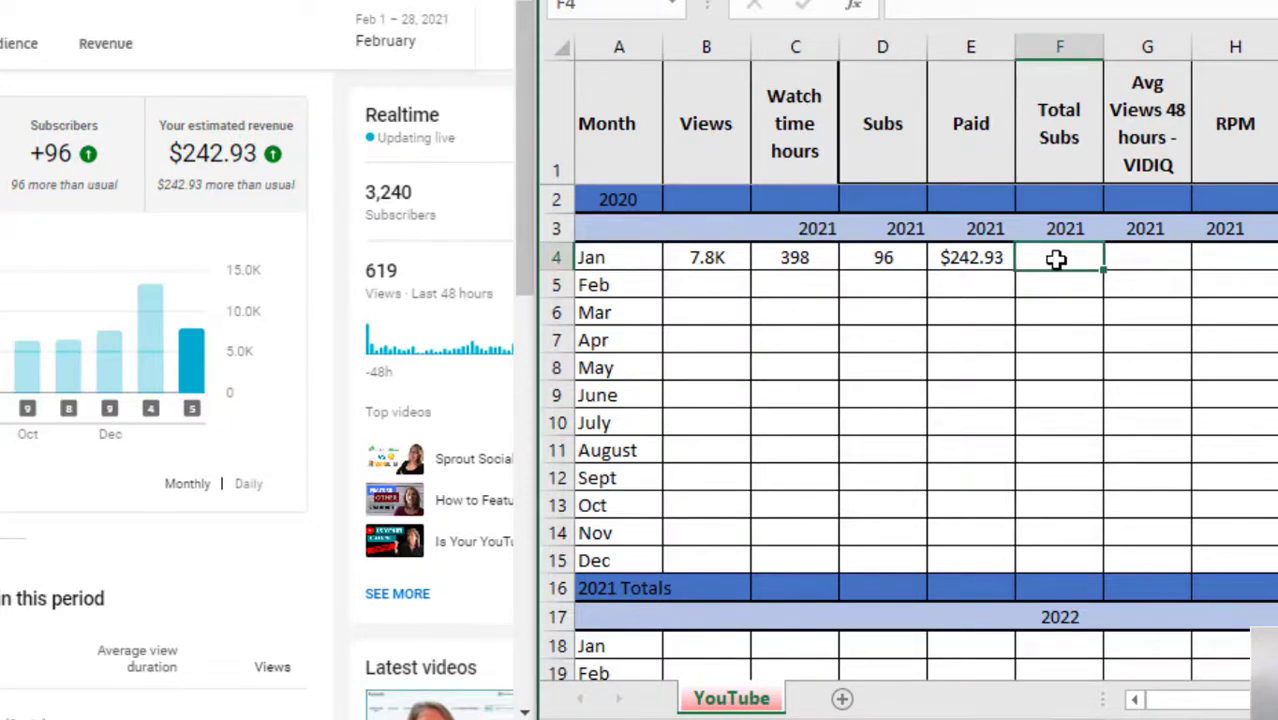
type("3240")
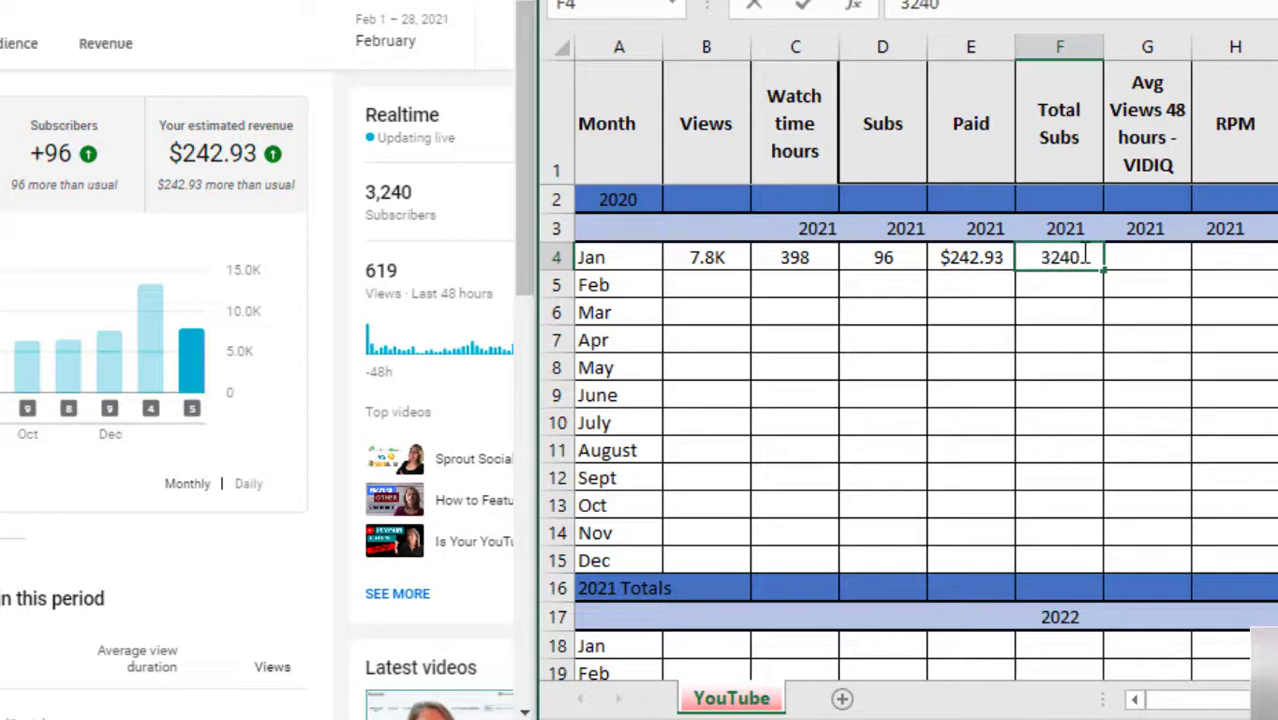
left_click(1155, 264)
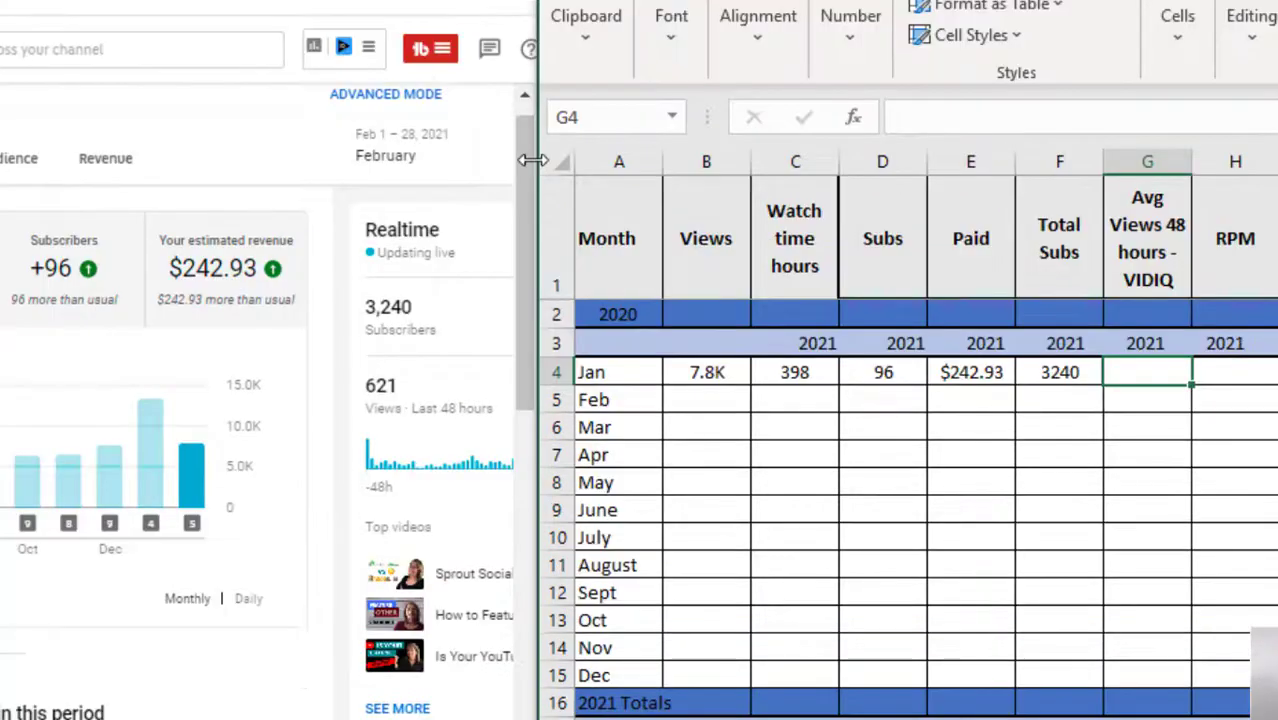
left_click_drag(533, 160, 578, 163)
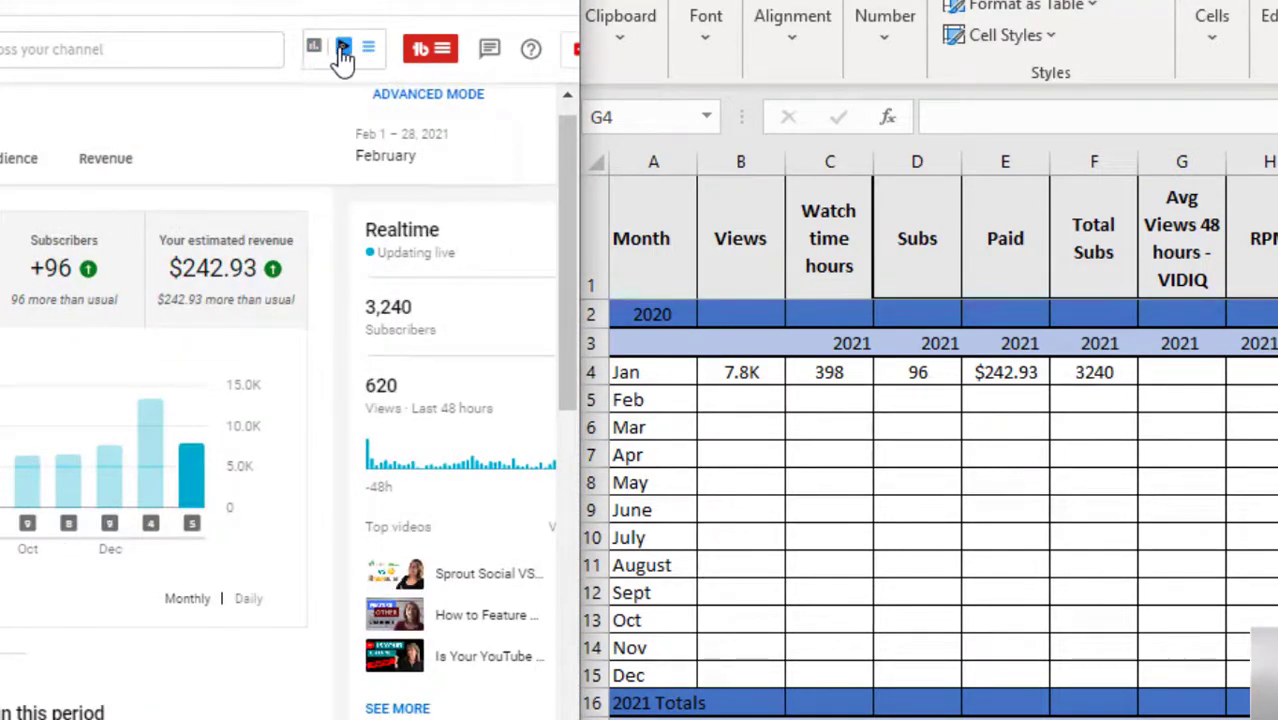
Enter 500-600 as January's vidIQ 48-hour average views in cell G4.
mouse_move(317, 47)
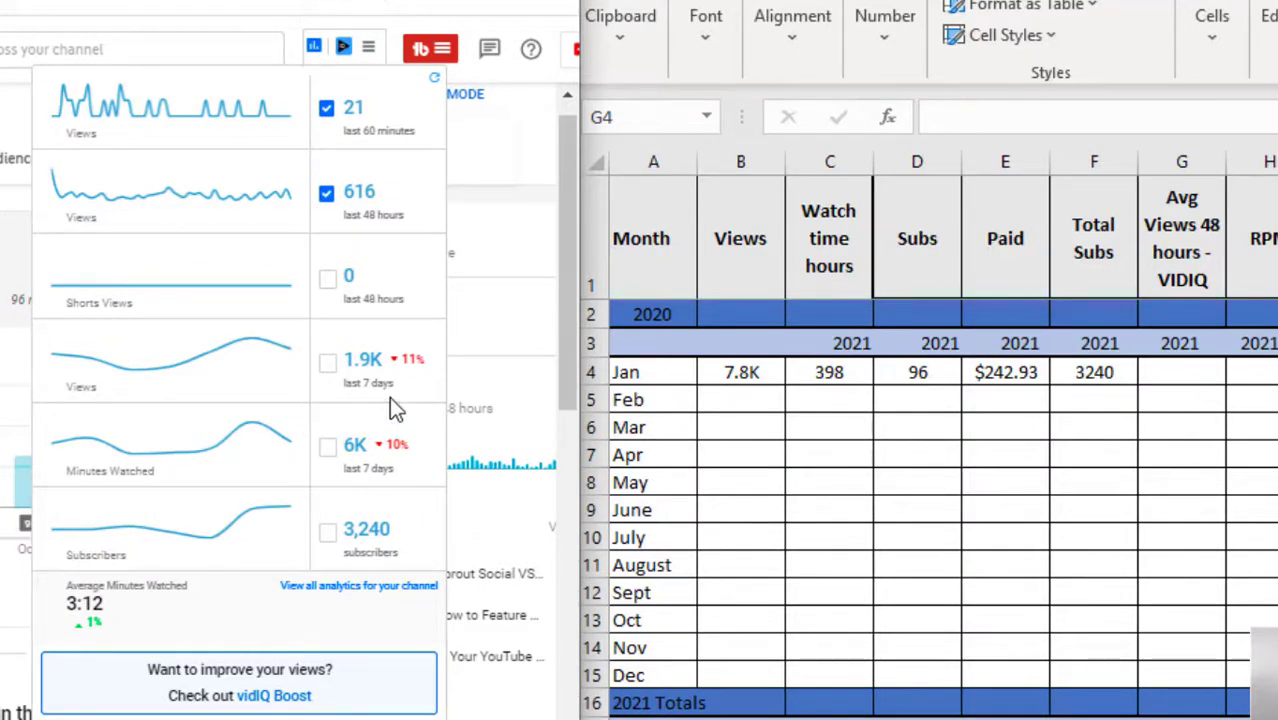
mouse_move(417, 373)
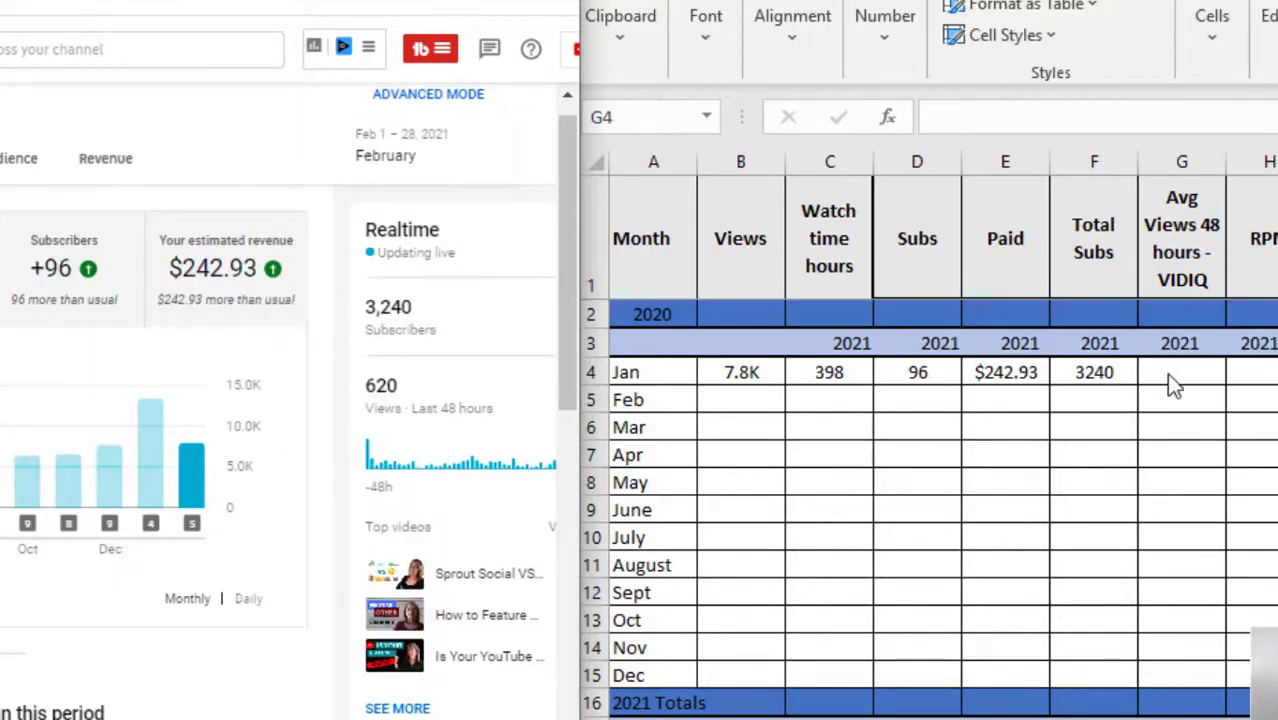
left_click(1167, 371)
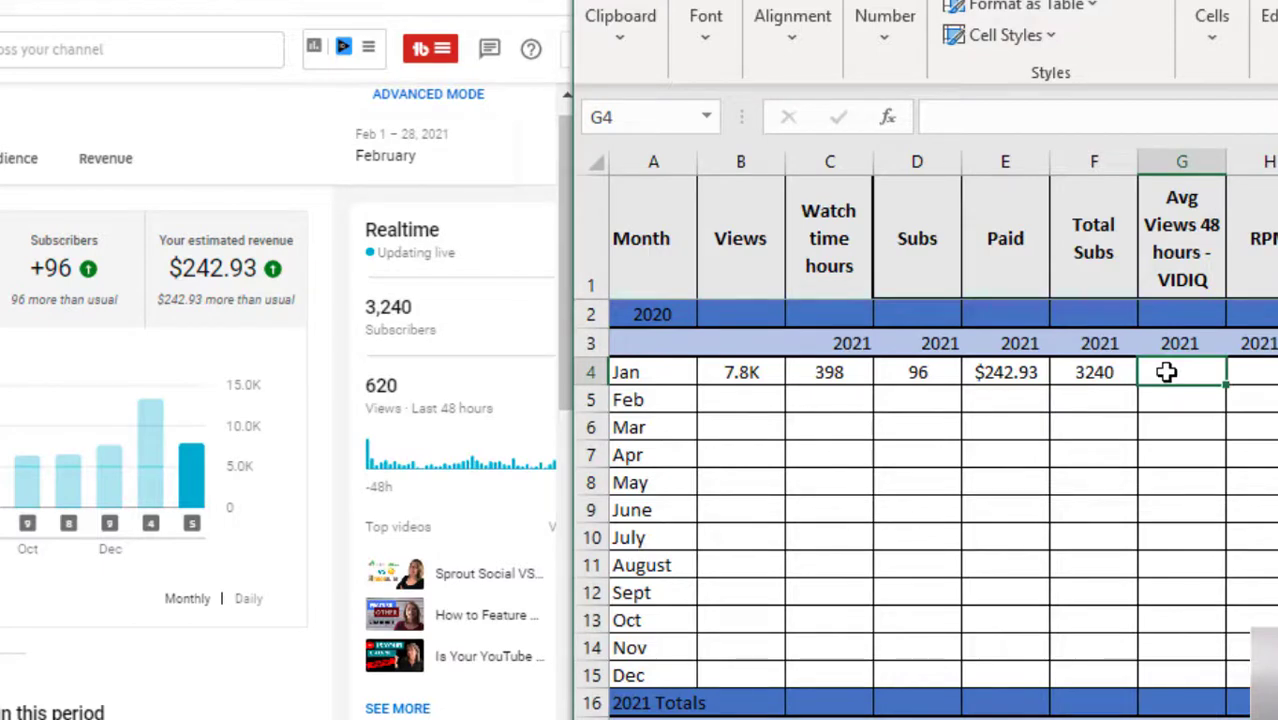
type("500-")
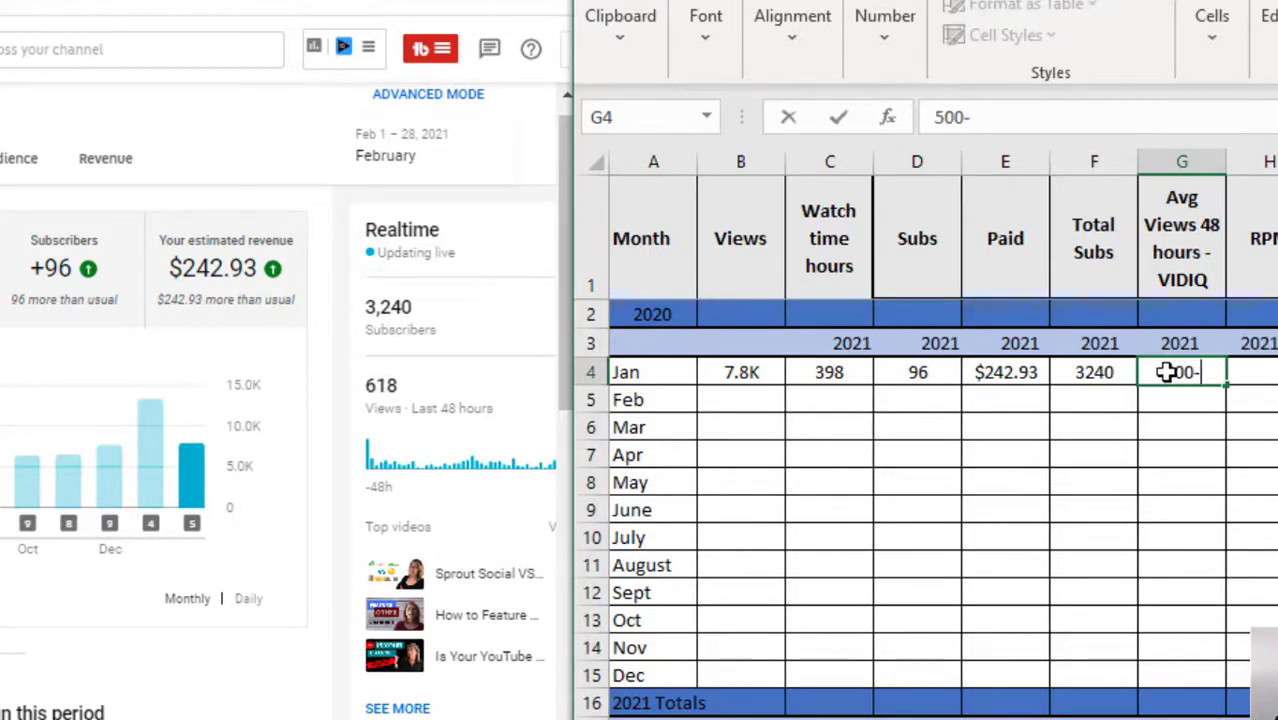
type("600")
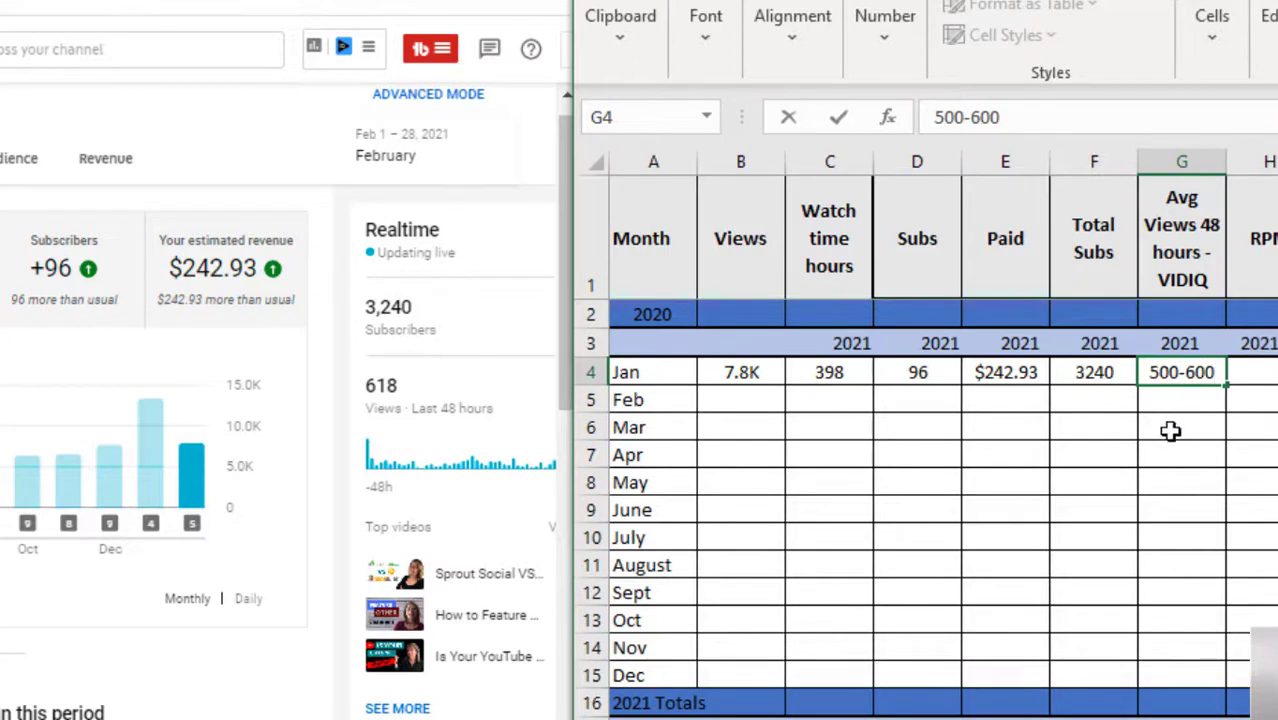
left_click(1170, 431)
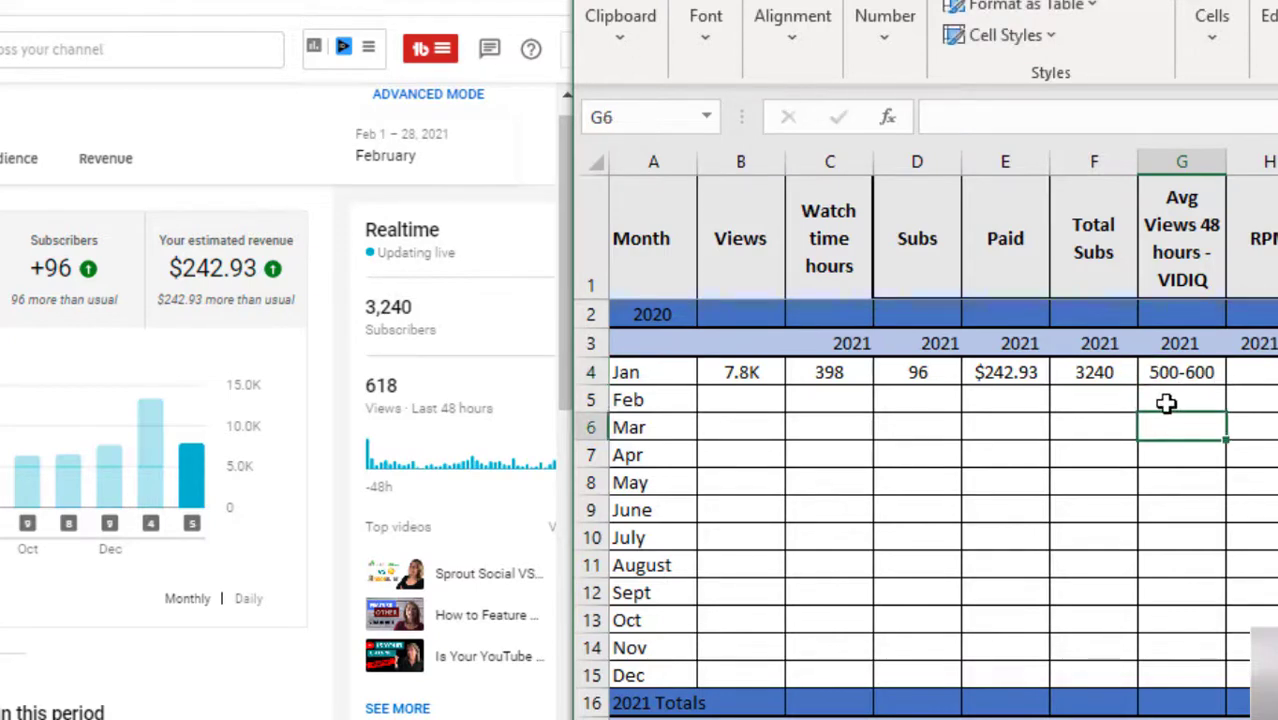
left_click(1167, 403)
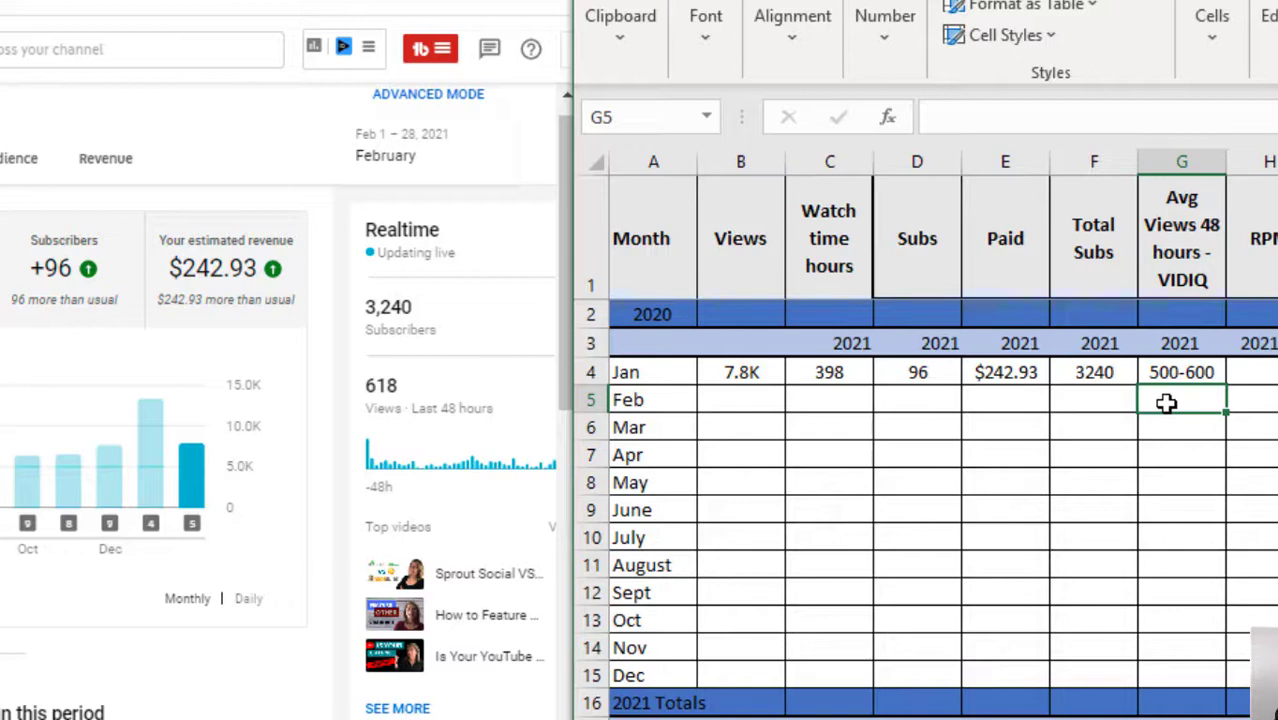
left_click(1261, 371)
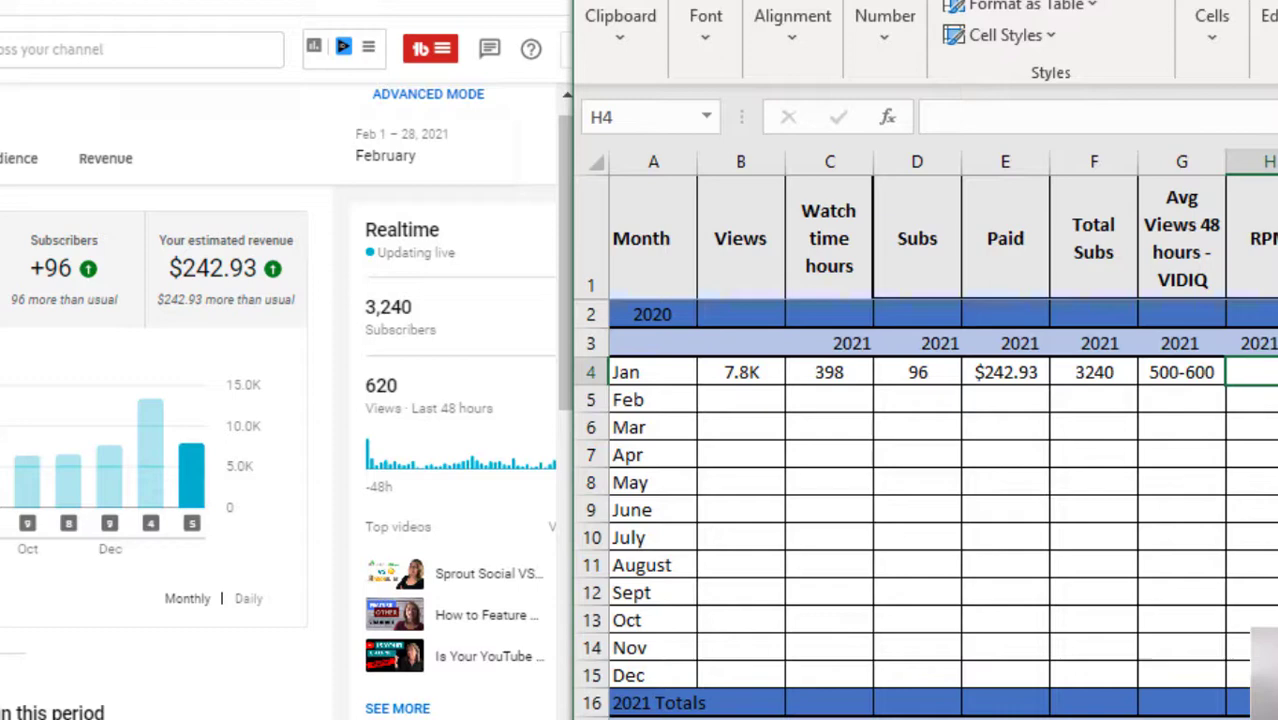
Enter January's RPM 31.23 in H4 and CPM 69.74 in I4 from the Revenue figures.
scroll(1145, 679, "right", 3)
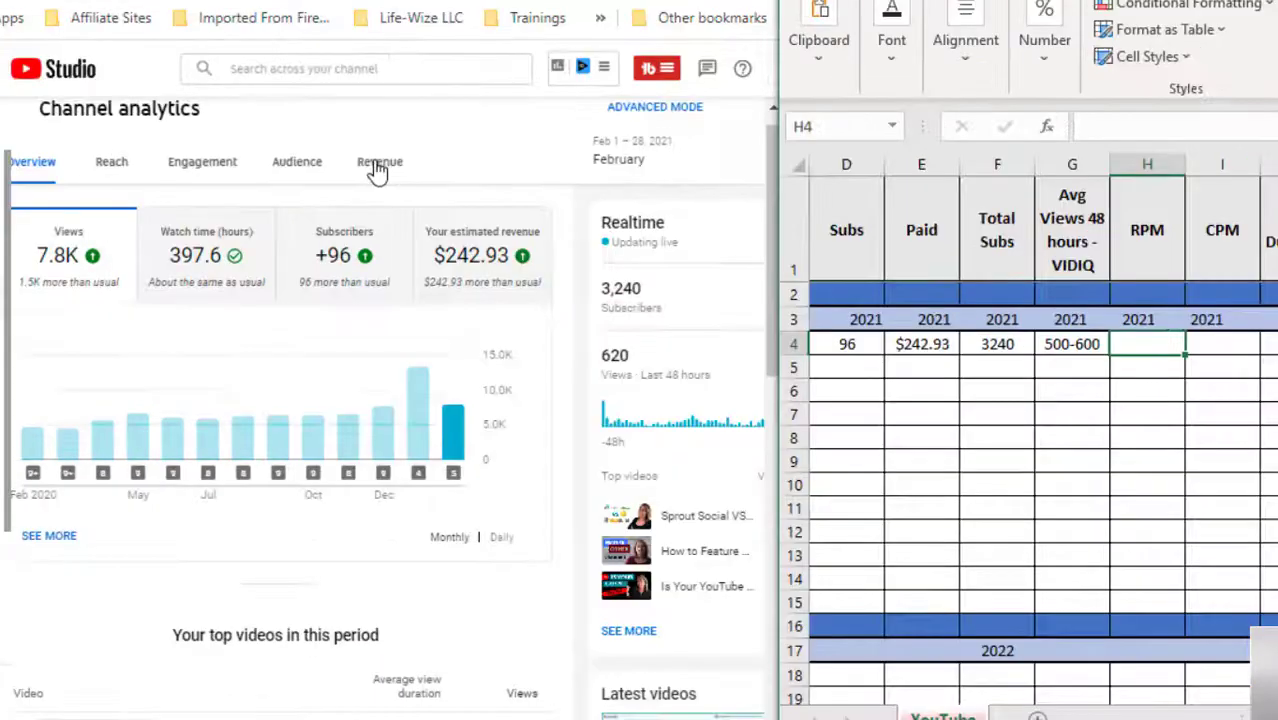
left_click(100, 158)
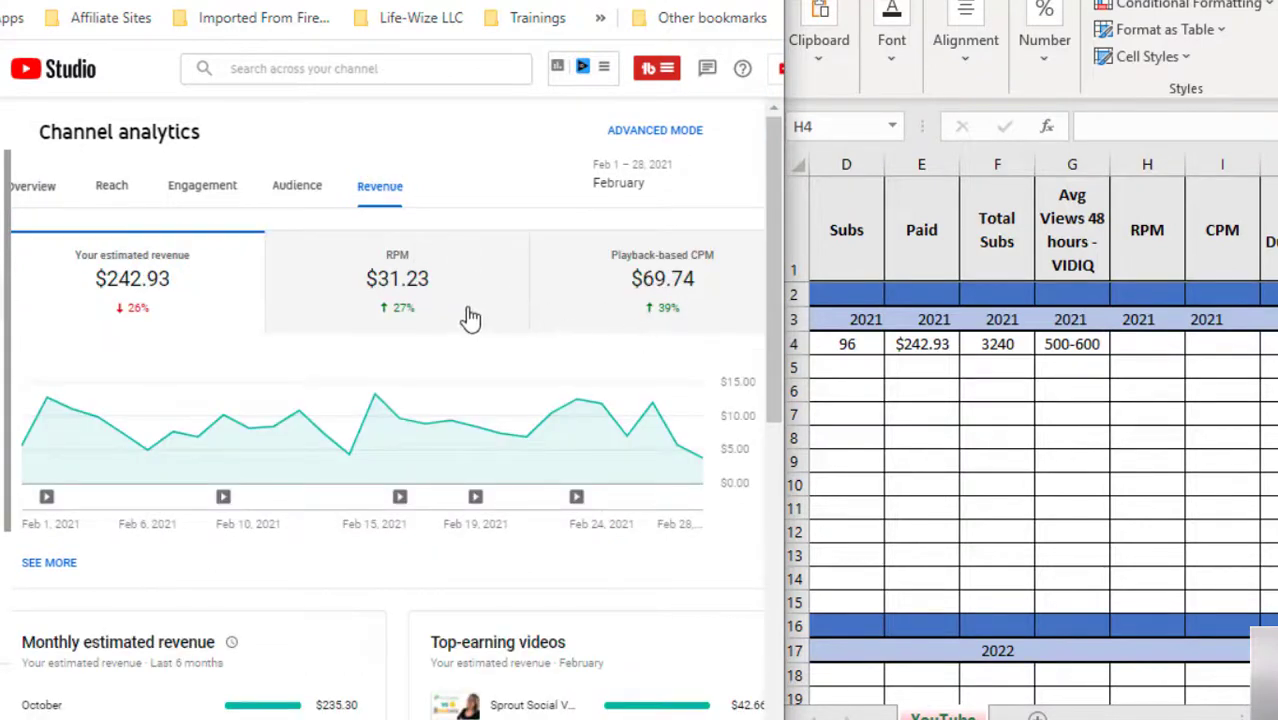
left_click(1139, 346)
type("31.23")
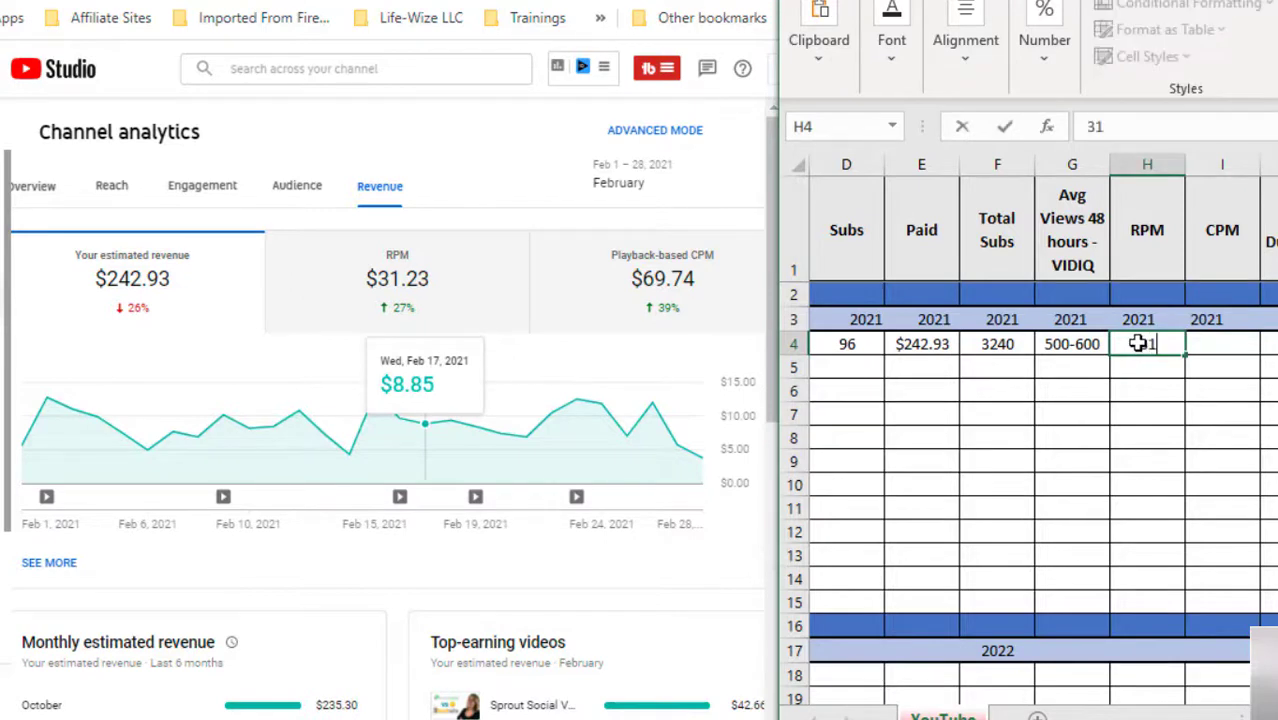
left_click(1232, 343)
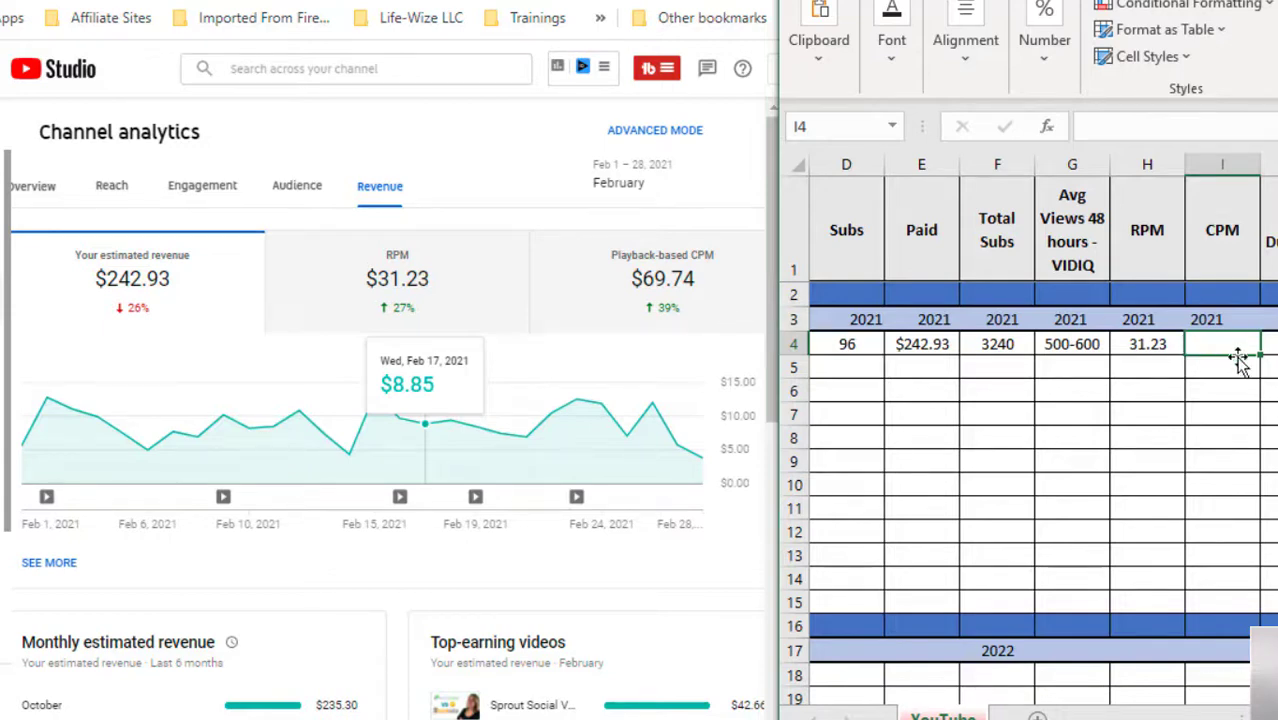
type("6")
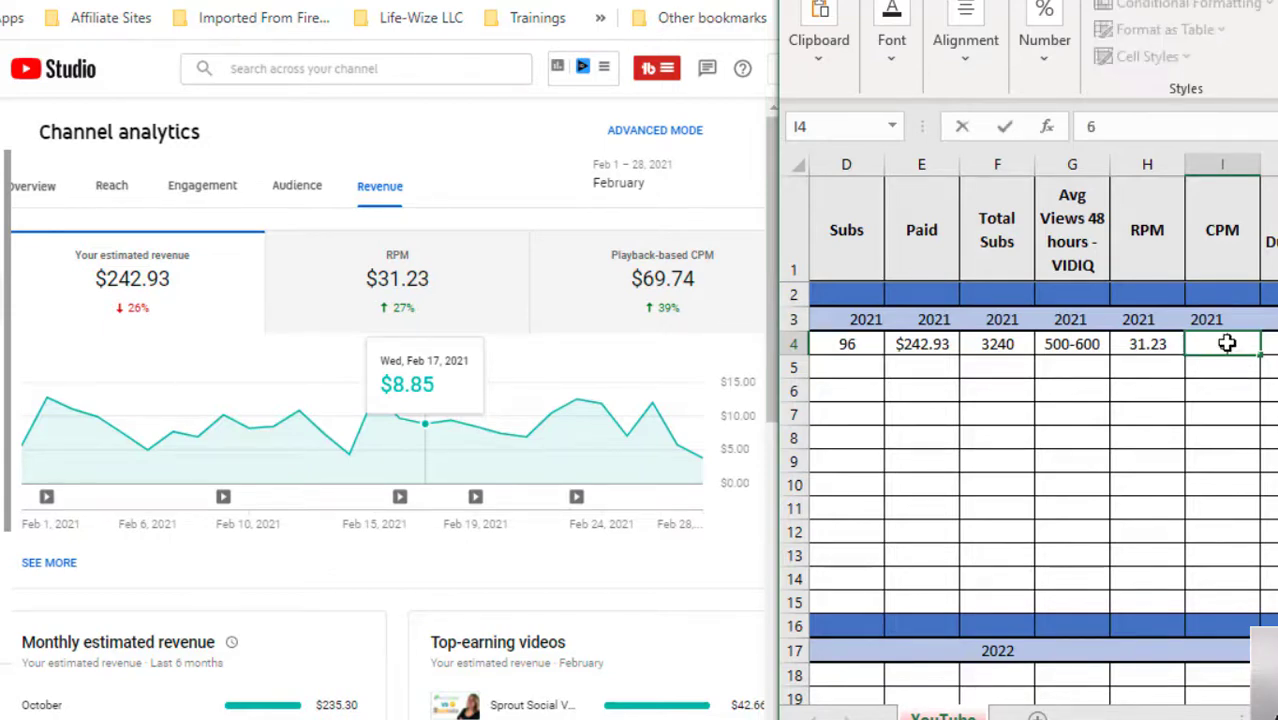
type("9.74")
key("Tab")
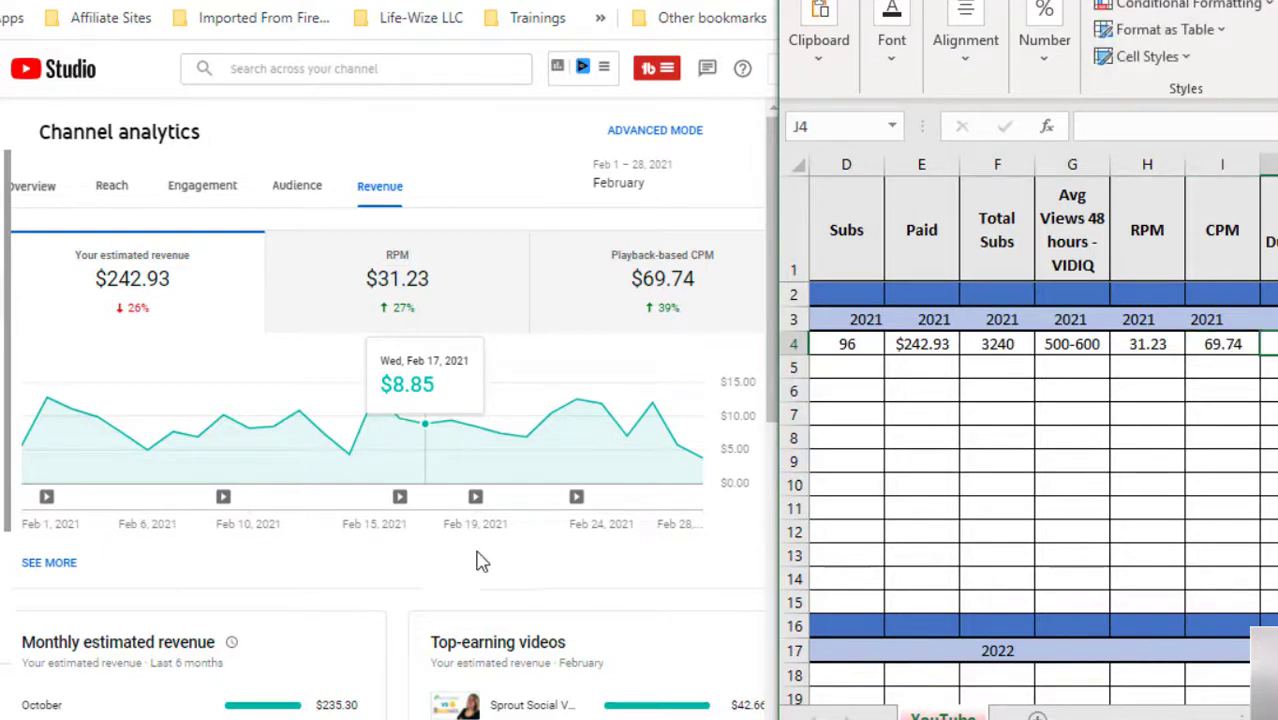
left_click(202, 185)
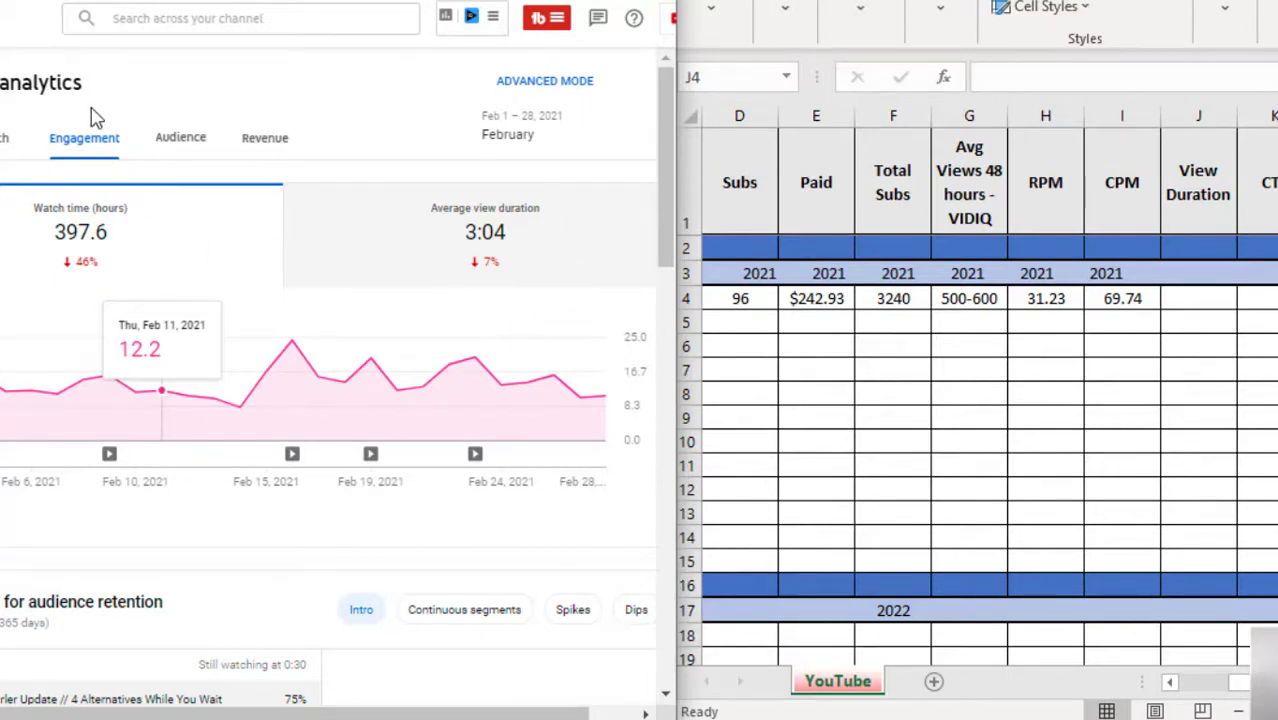
Enter 3.04 as view duration in J4 and 4.7% CTR from the Reach tab in K4.
left_click(1184, 298)
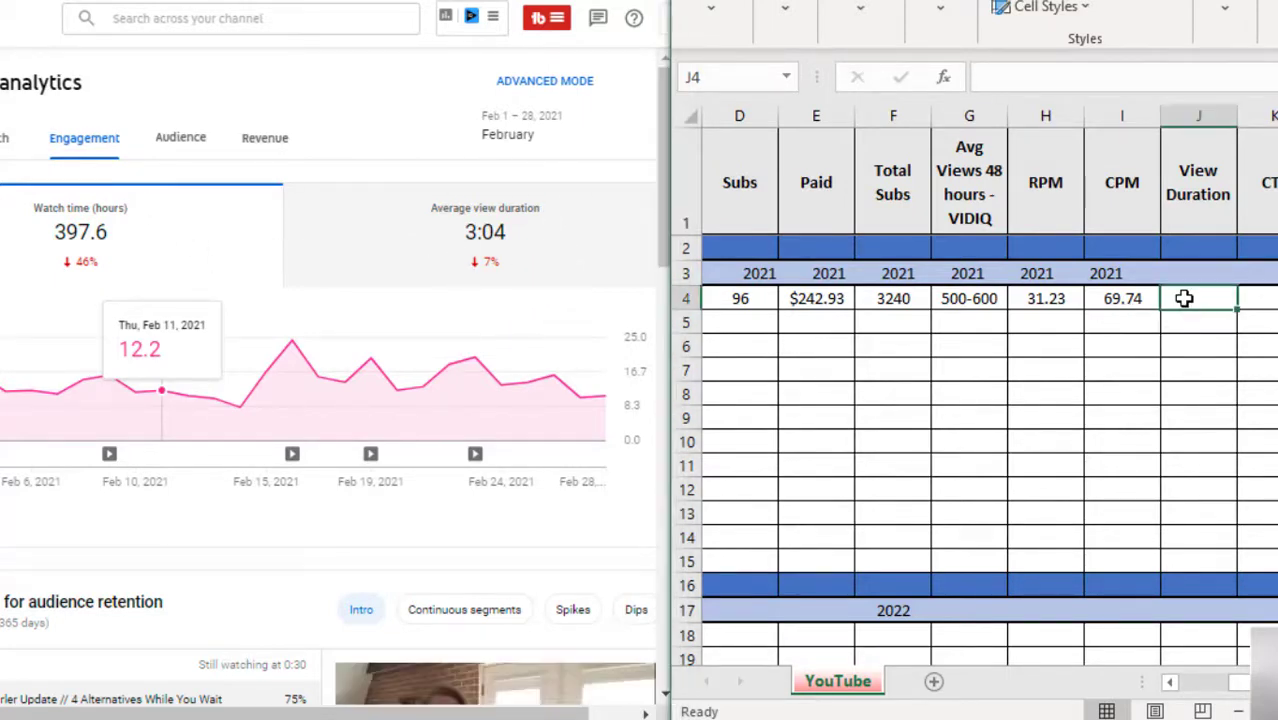
type("3.04")
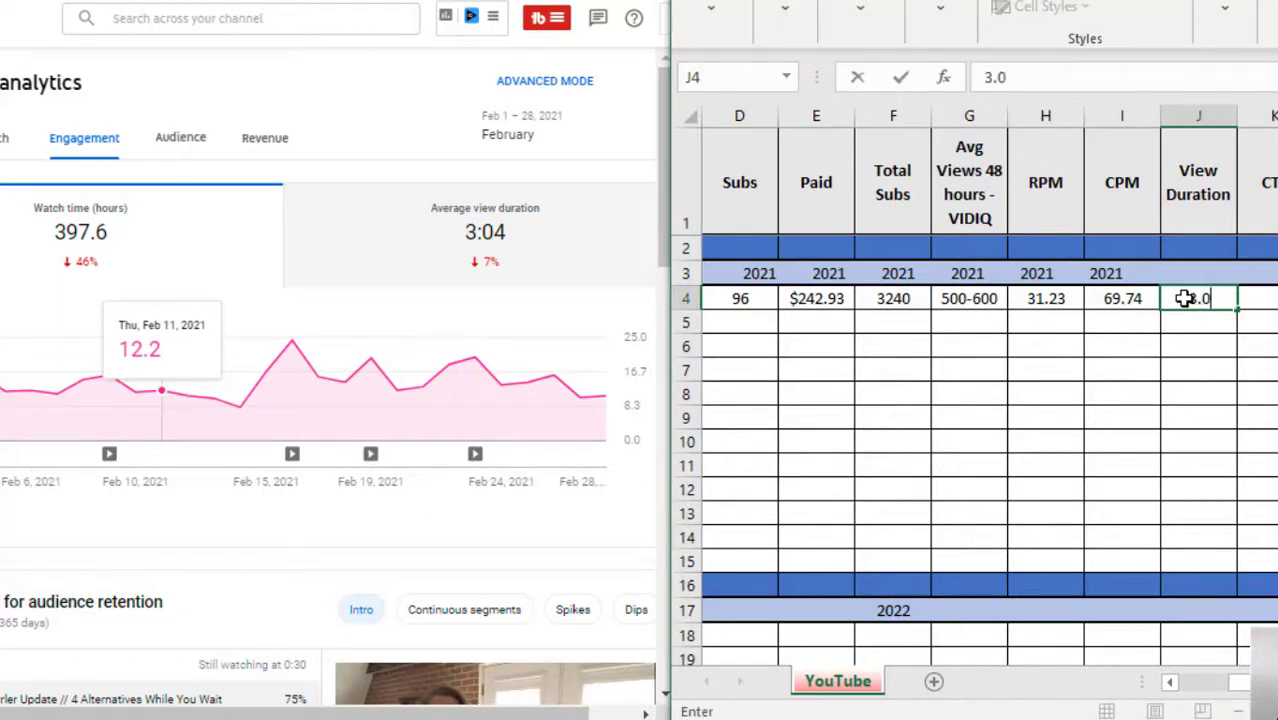
left_click(1262, 298)
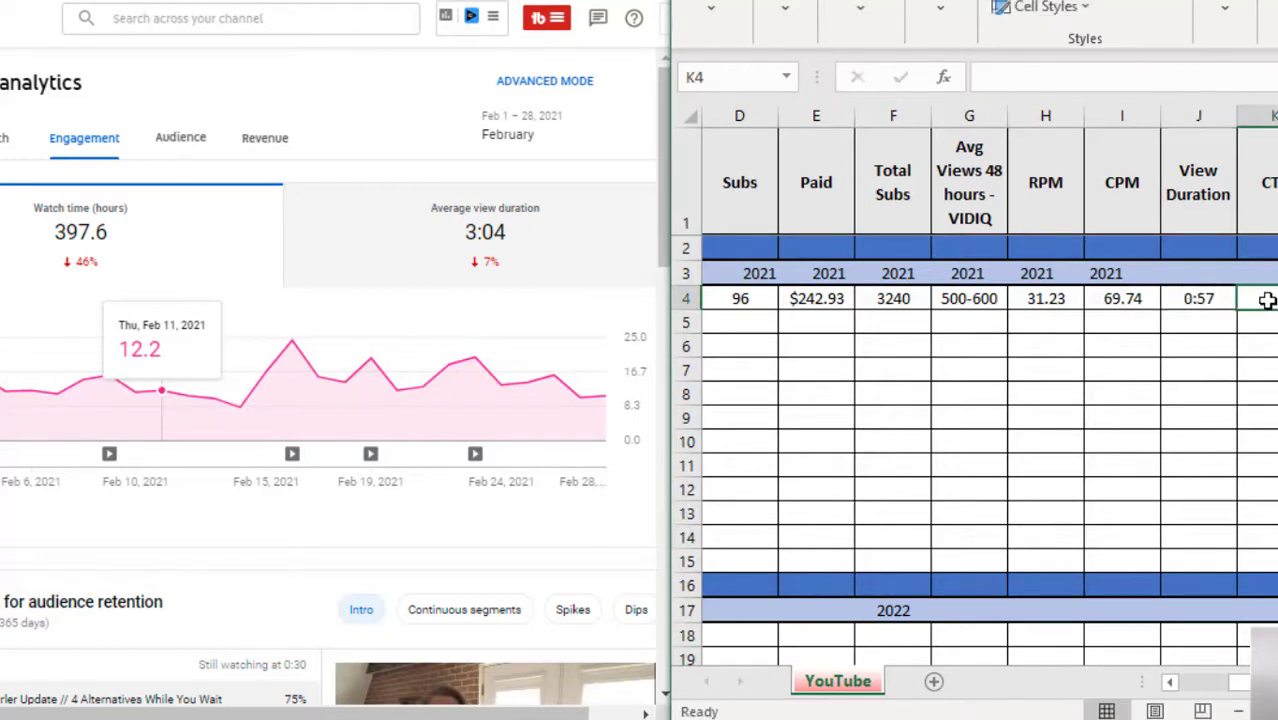
left_click(2, 150)
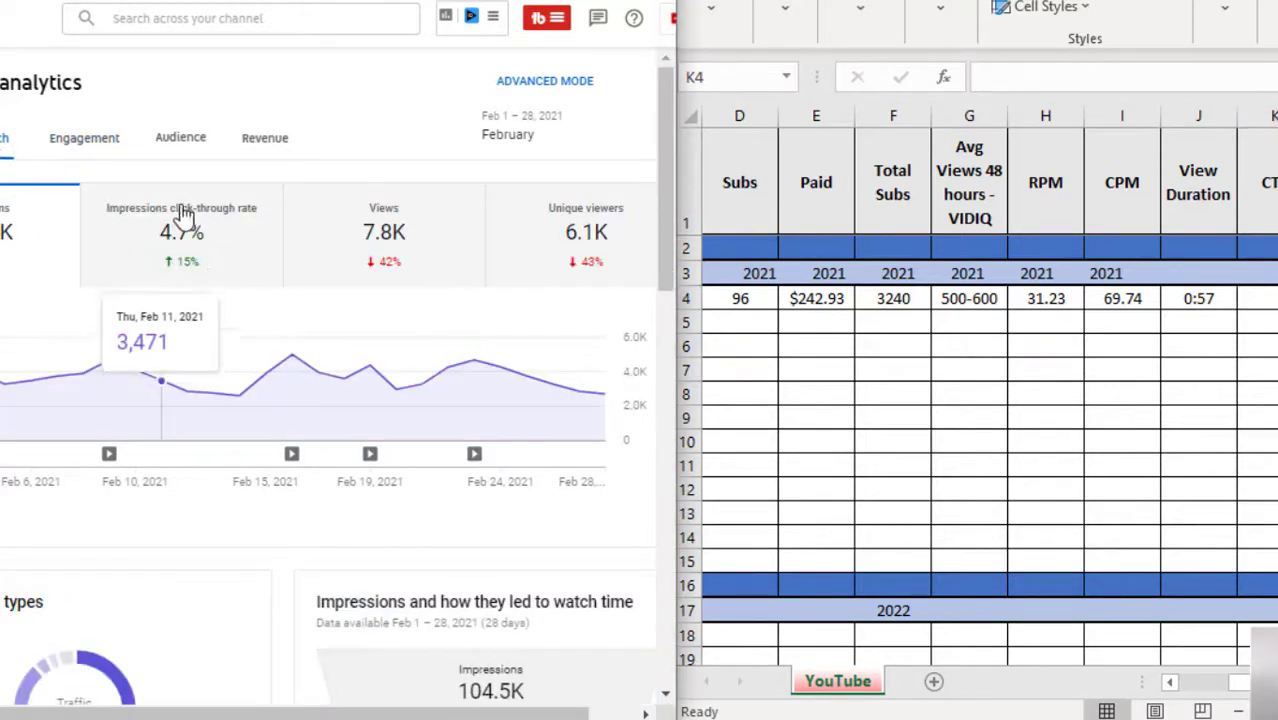
left_click(1266, 300)
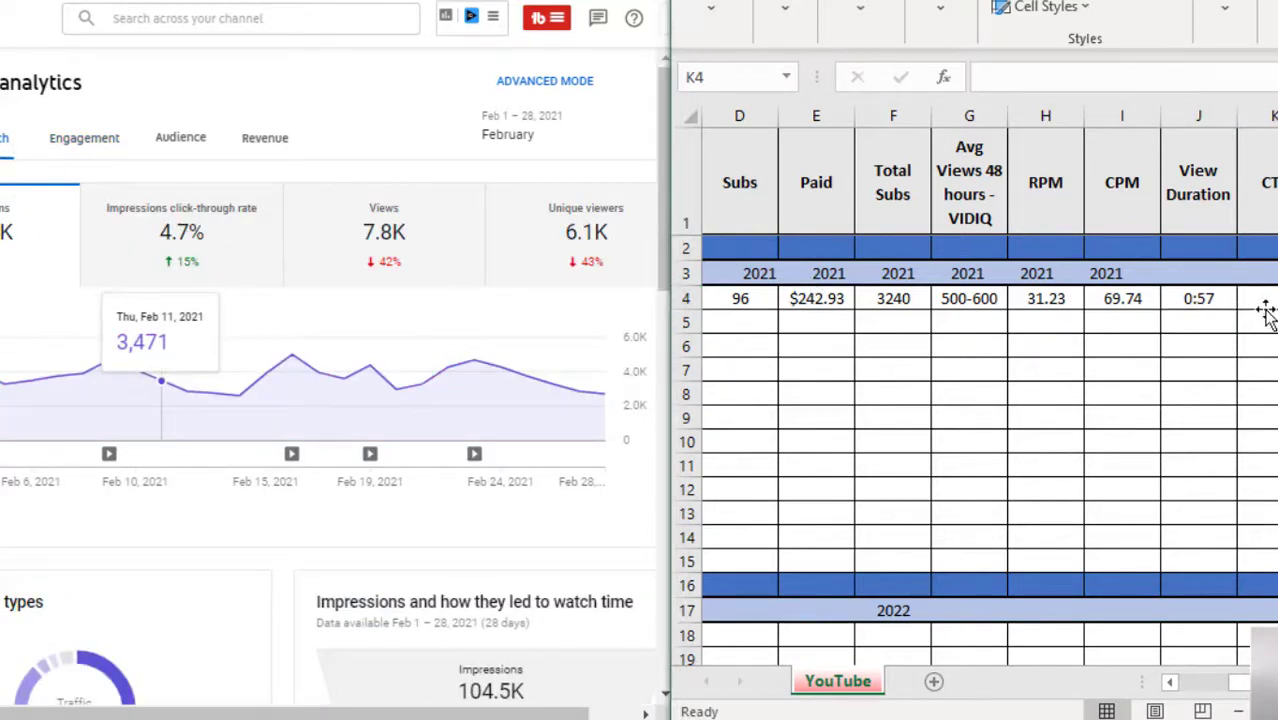
type("4.")
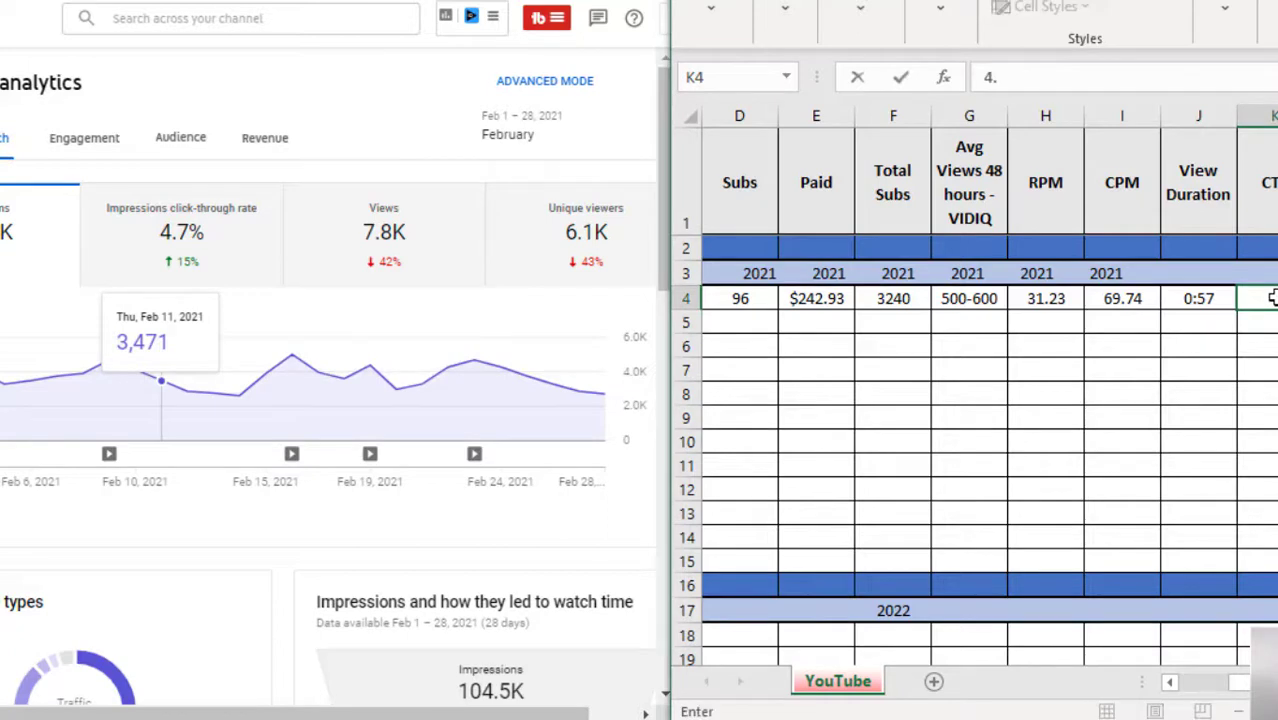
type("7%")
left_click(1177, 358)
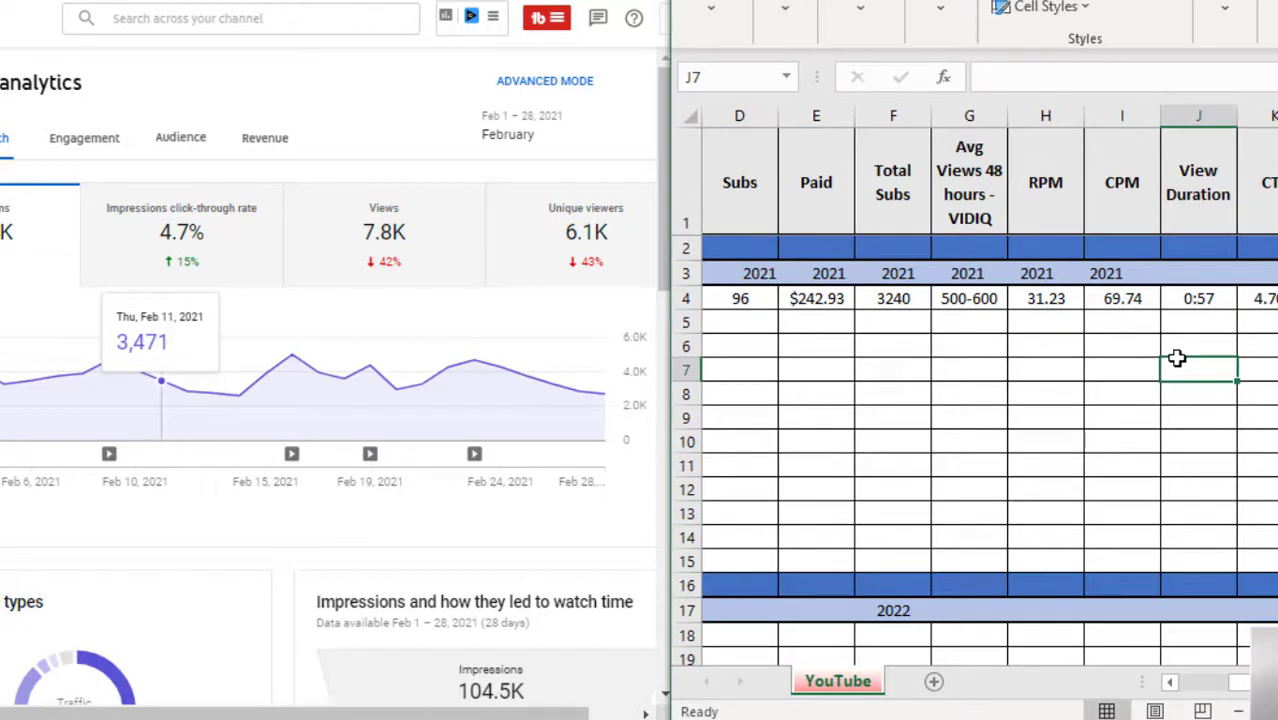
left_click(1195, 299)
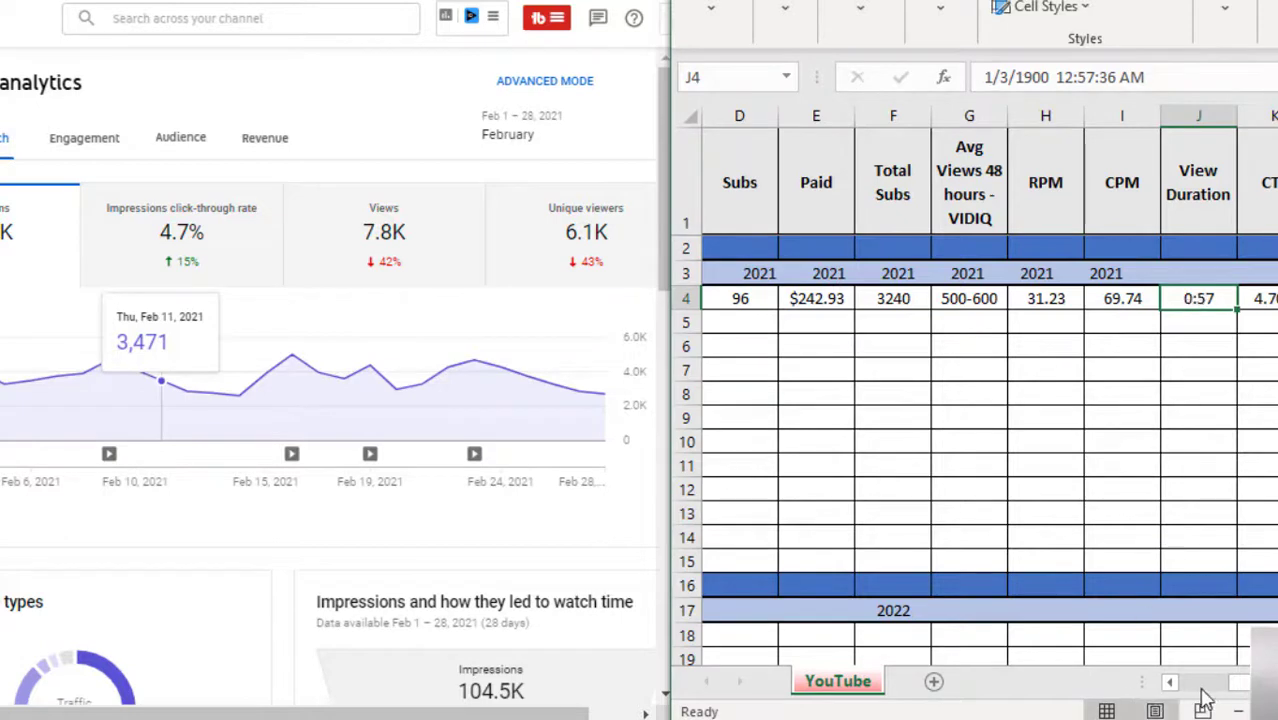
scroll(1245, 695, "right", 2)
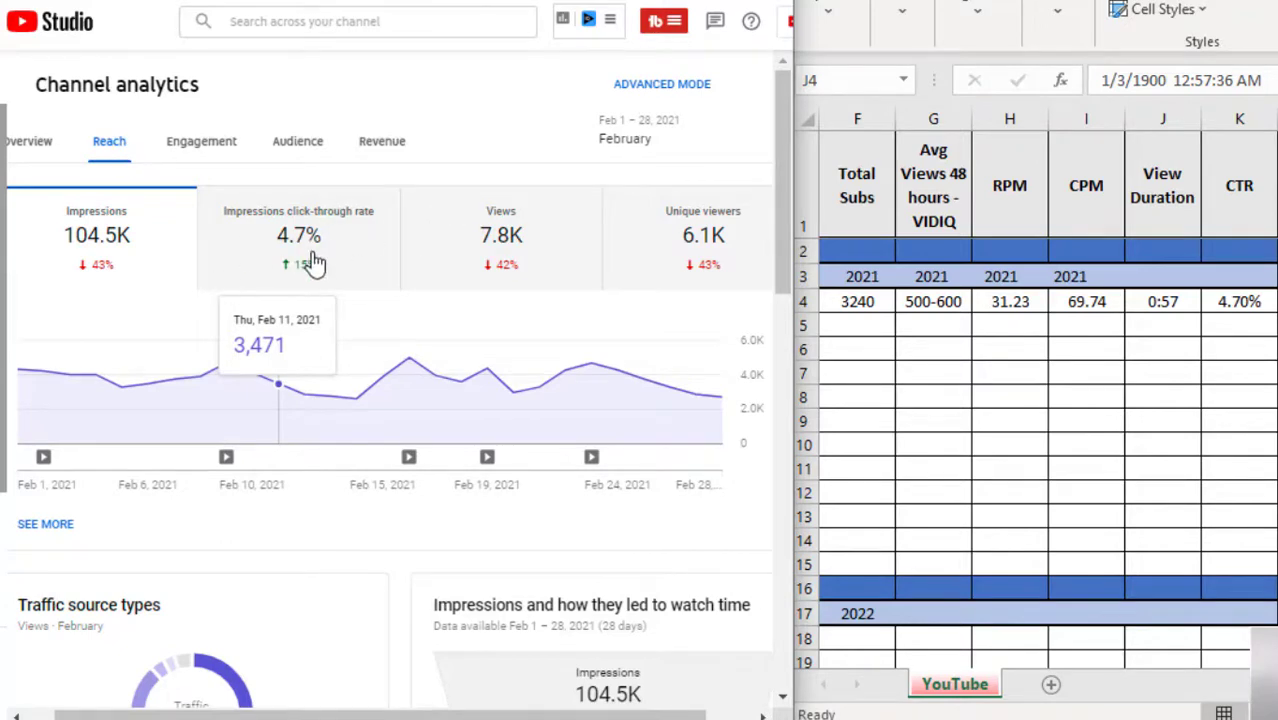
Enter traffic shares of 54 YouTube Search, 19.8 Suggested and 14.6 External in L4:N4.
mouse_move(298, 265)
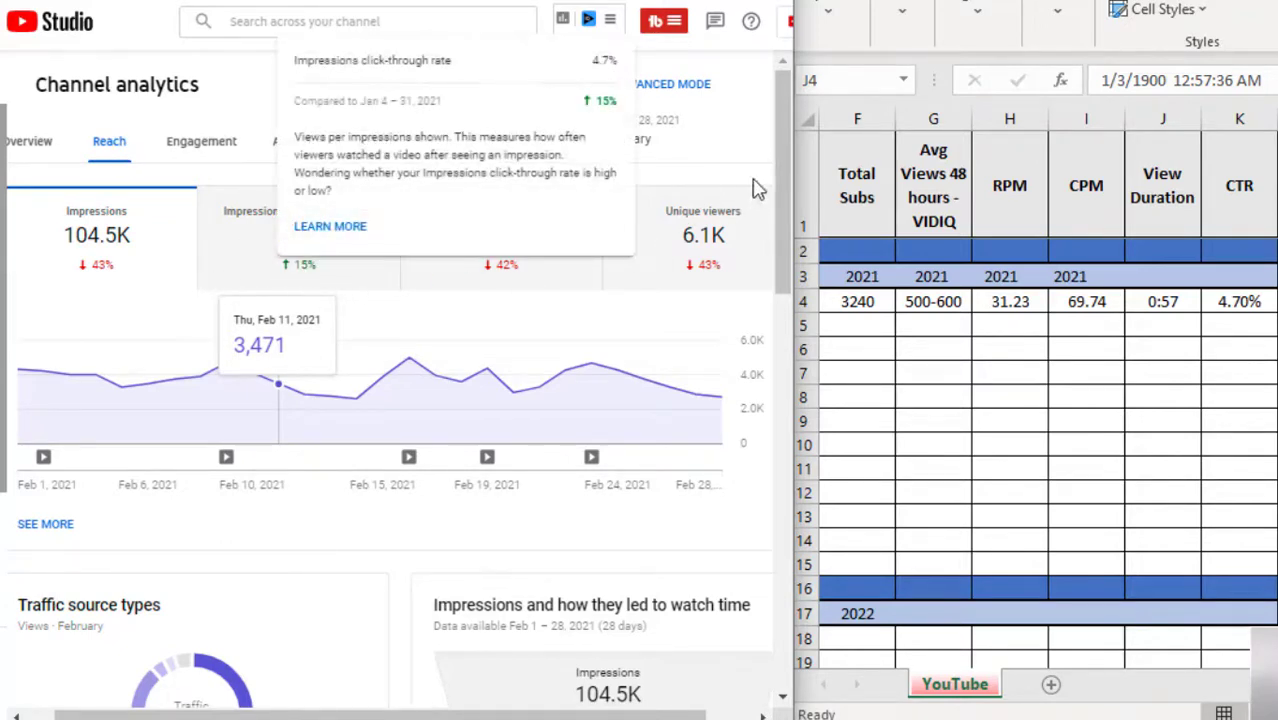
left_click_drag(777, 171, 778, 302)
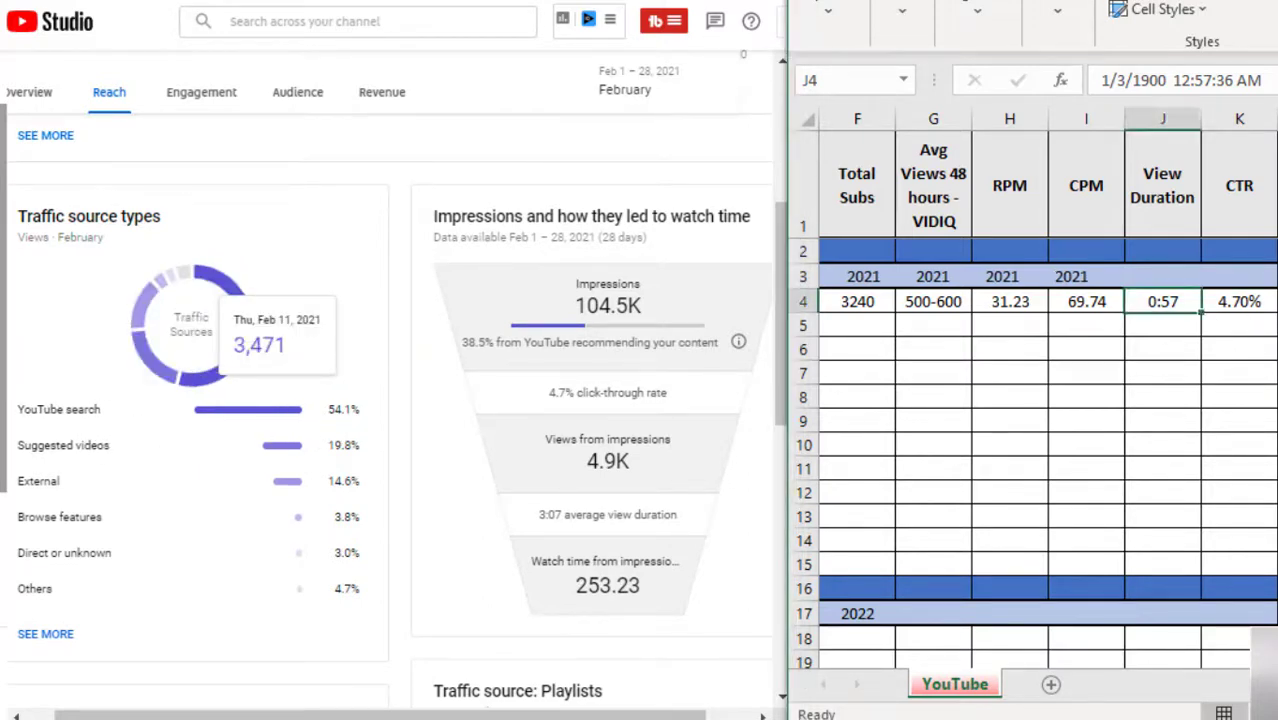
key("Right")
key("Right")
type("54")
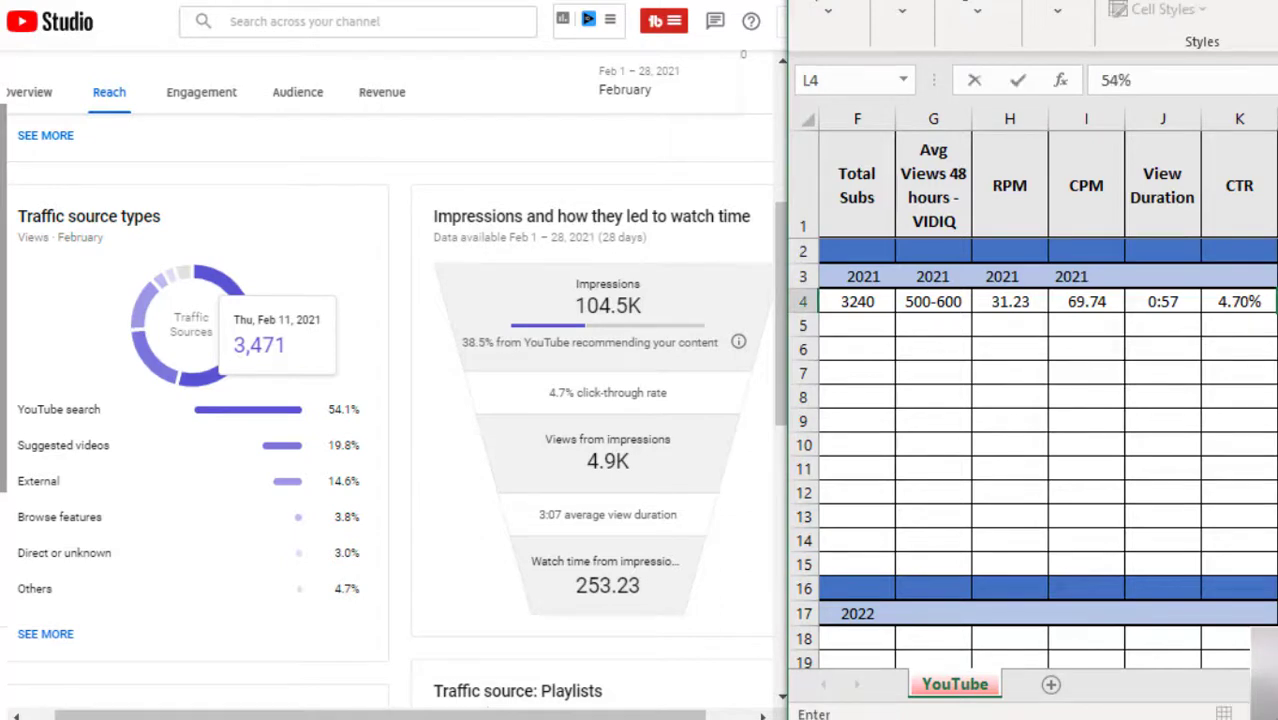
key("Right")
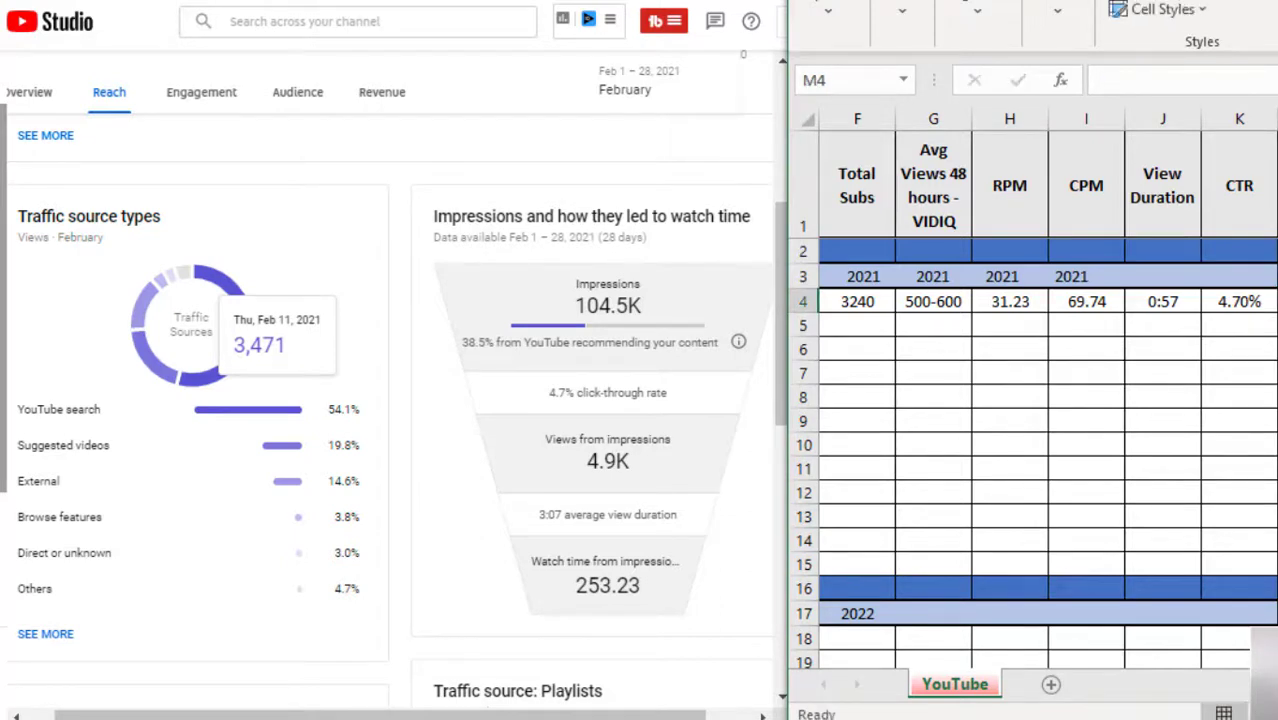
type("19.8")
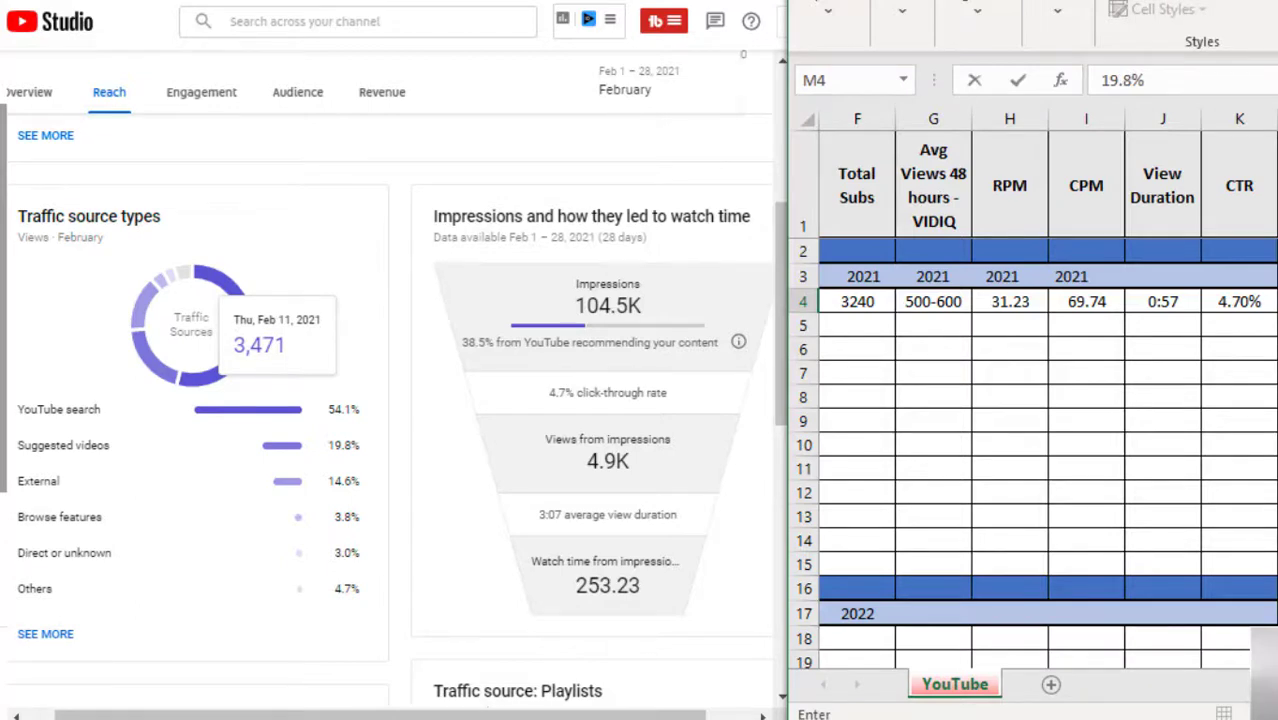
key("Right")
type("14.6")
left_click(1245, 343)
left_click(1066, 479)
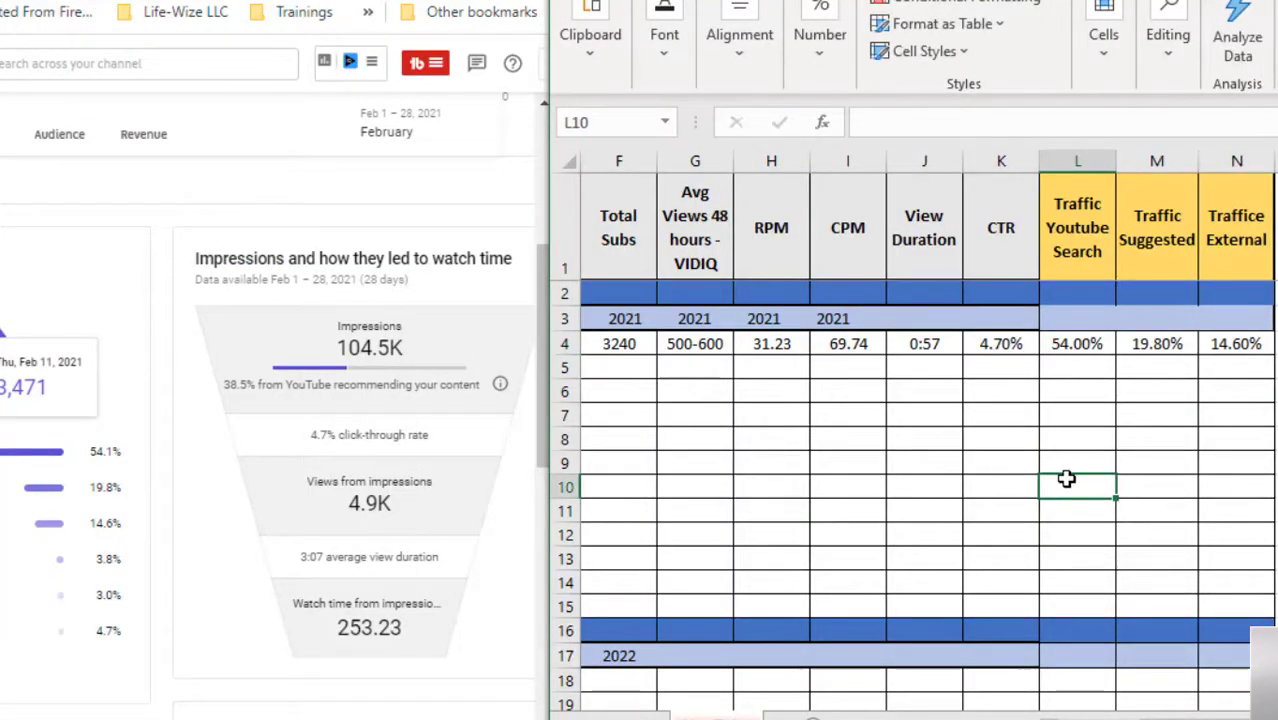